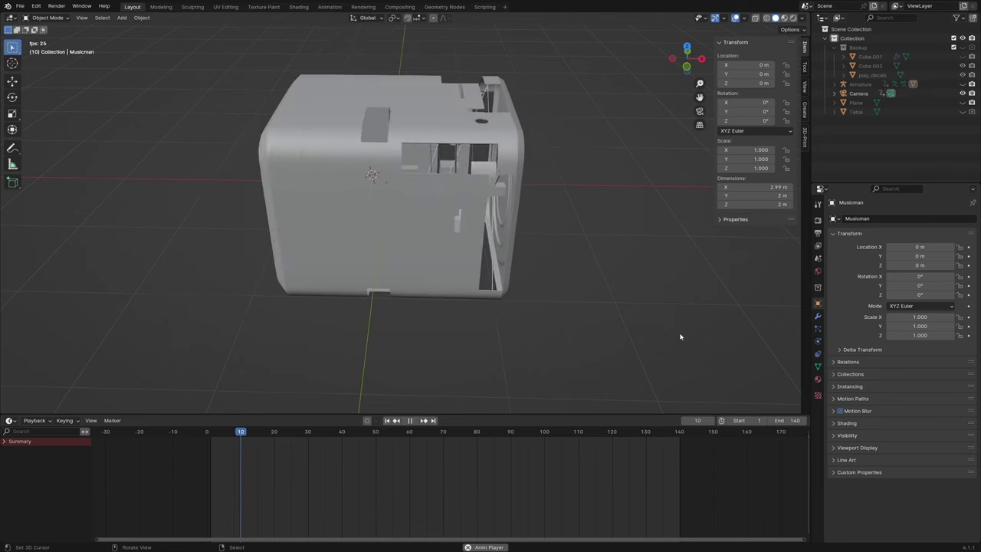
Tilt the view over the Musicman speaker box while its animation plays.
middle_click_drag(649, 333, 649, 311)
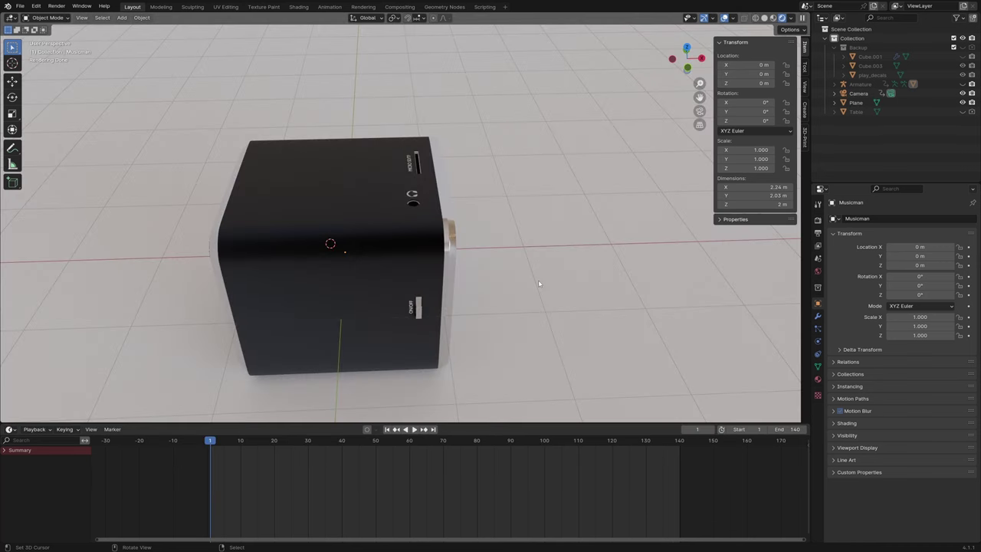
middle_click_drag(539, 283, 424, 228)
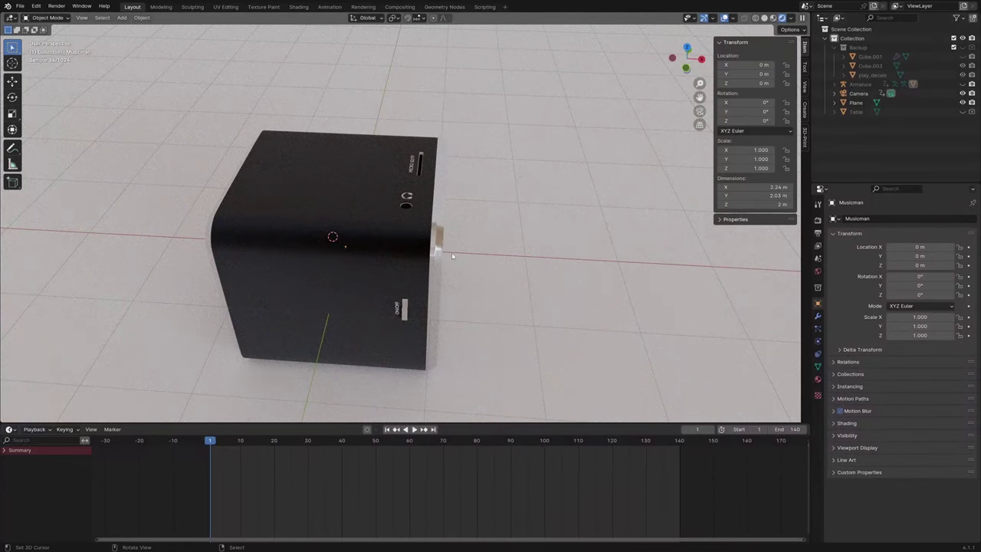
middle_click_drag(429, 245, 378, 222)
scroll(378, 222, "up", 3)
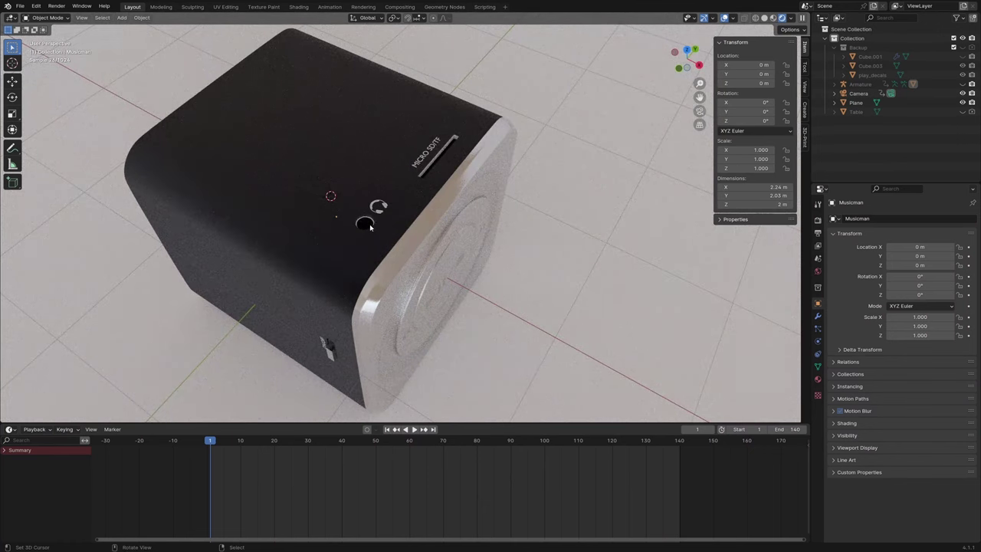
middle_click_drag(384, 247, 393, 288)
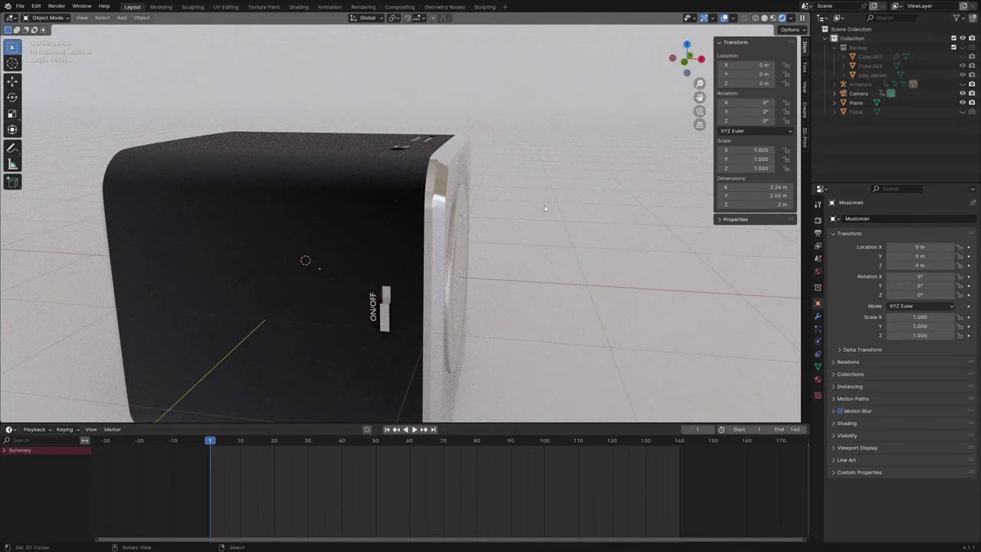
middle_click_drag(545, 207, 421, 345)
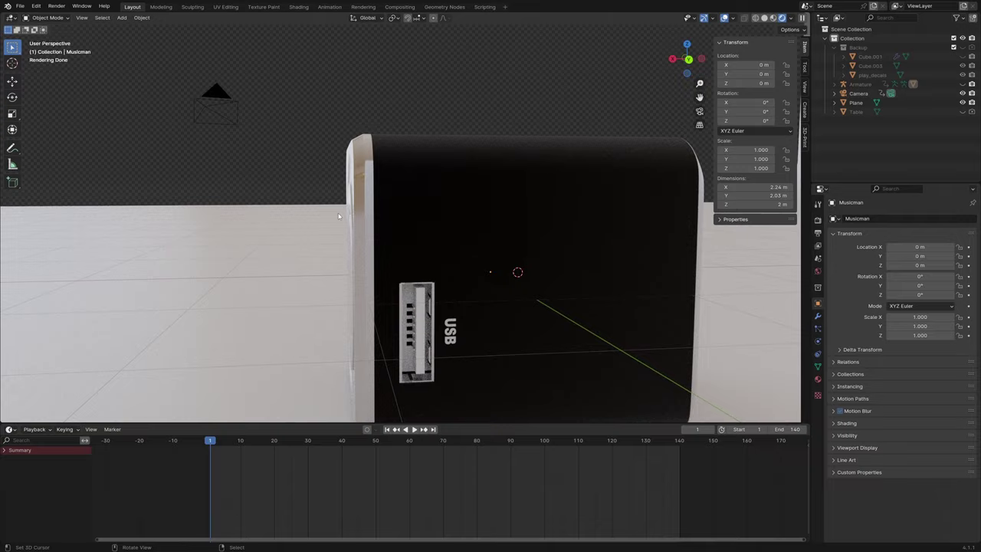
middle_click_drag(338, 216, 548, 253)
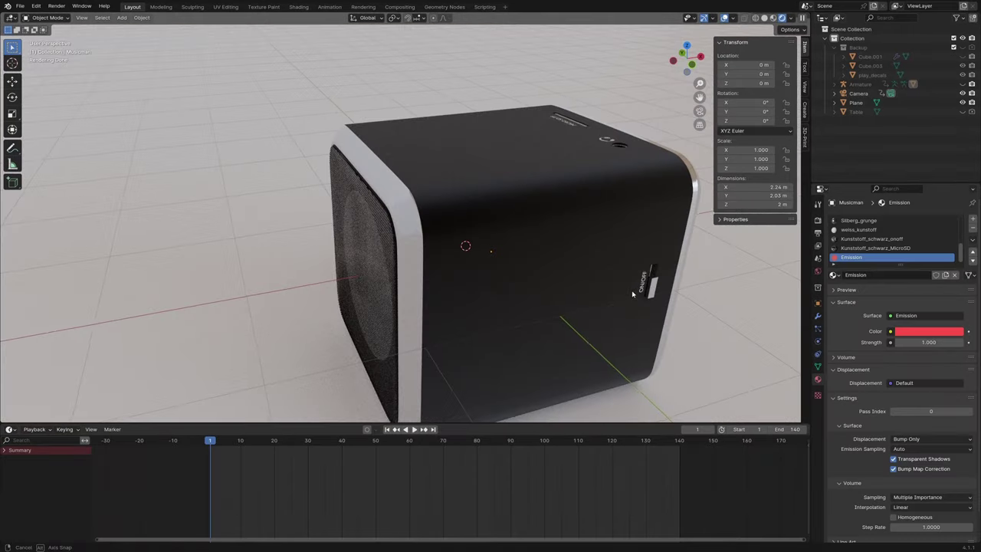
middle_click_drag(633, 294, 519, 323)
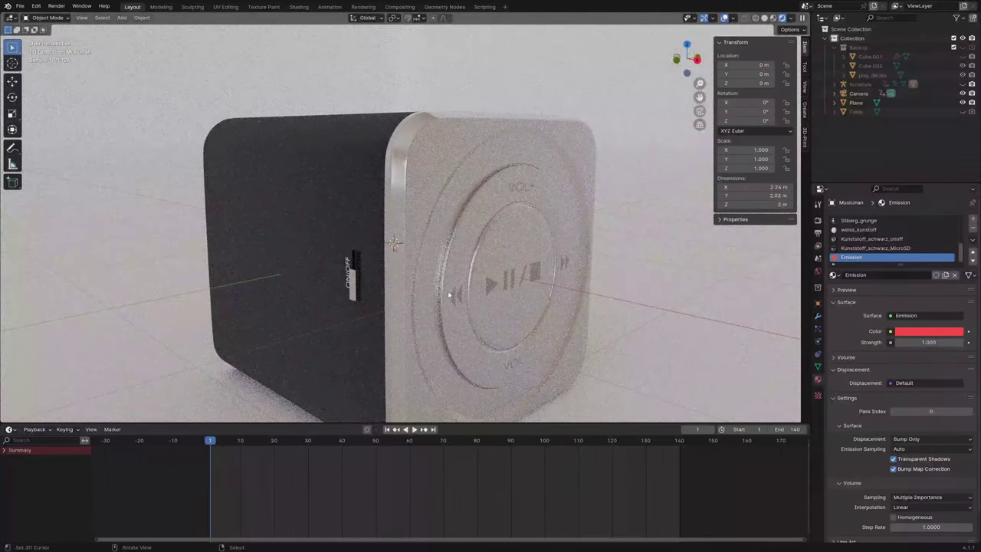
middle_click_drag(442, 288, 475, 361)
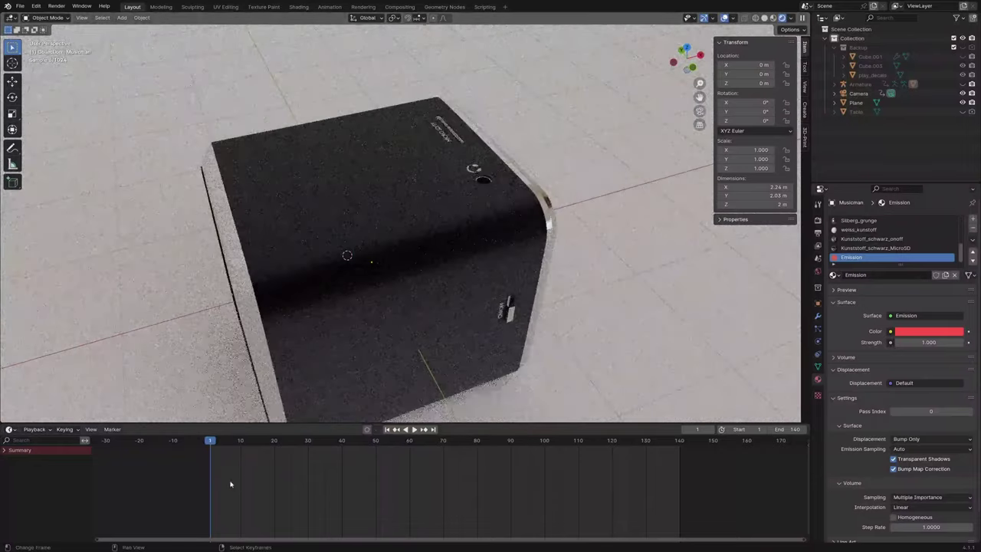
Play and stop the box animation, orbit into the opened box, and scrub frames 36–85.
key("space")
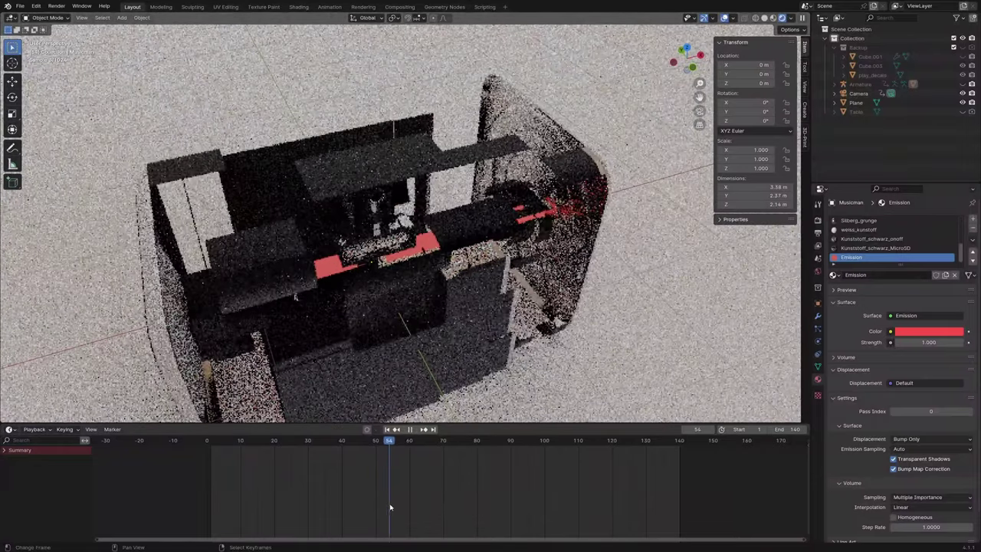
key("space")
middle_click_drag(476, 360, 299, 228)
middle_click_drag(441, 263, 162, 68)
scroll(378, 260, "up", 4)
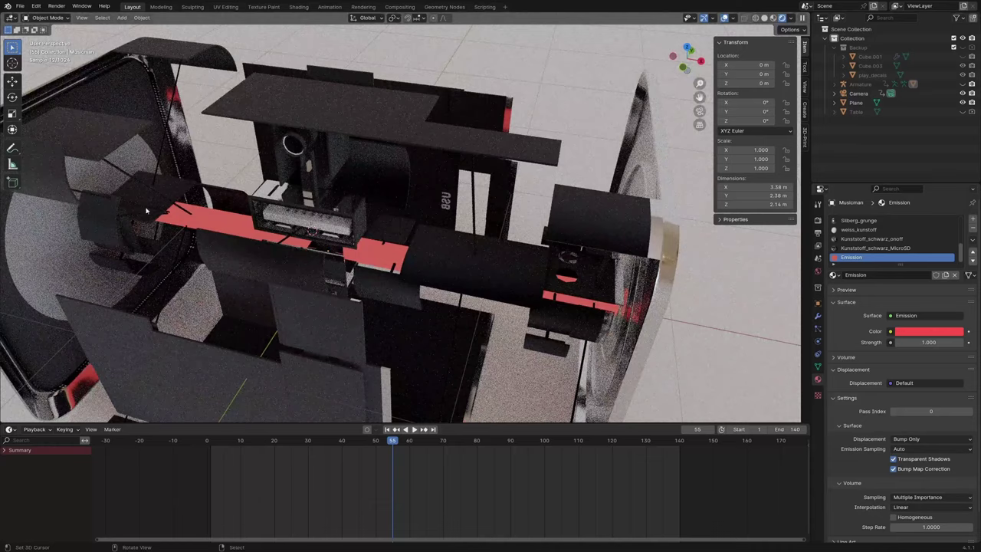
left_click_drag(408, 481, 499, 500)
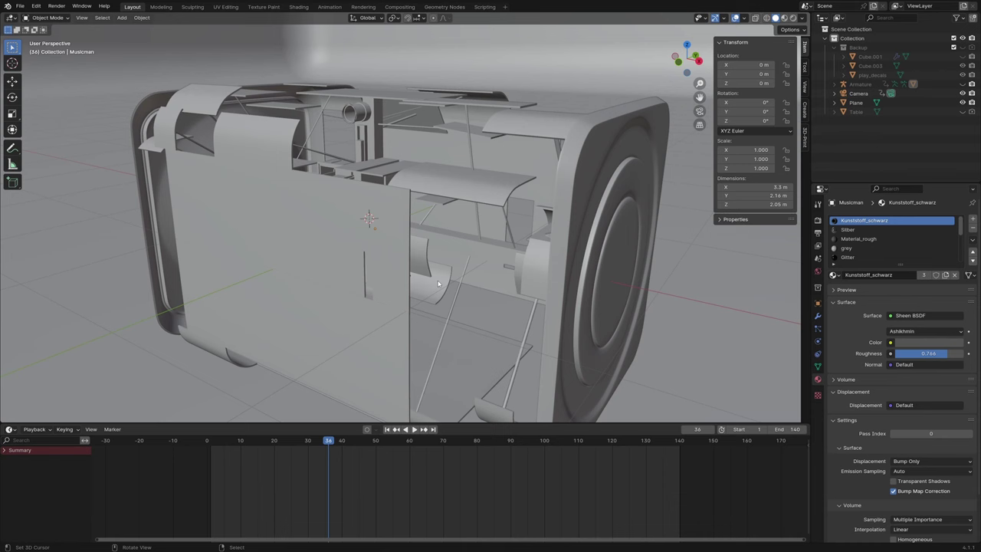
left_click_drag(334, 476, 648, 466)
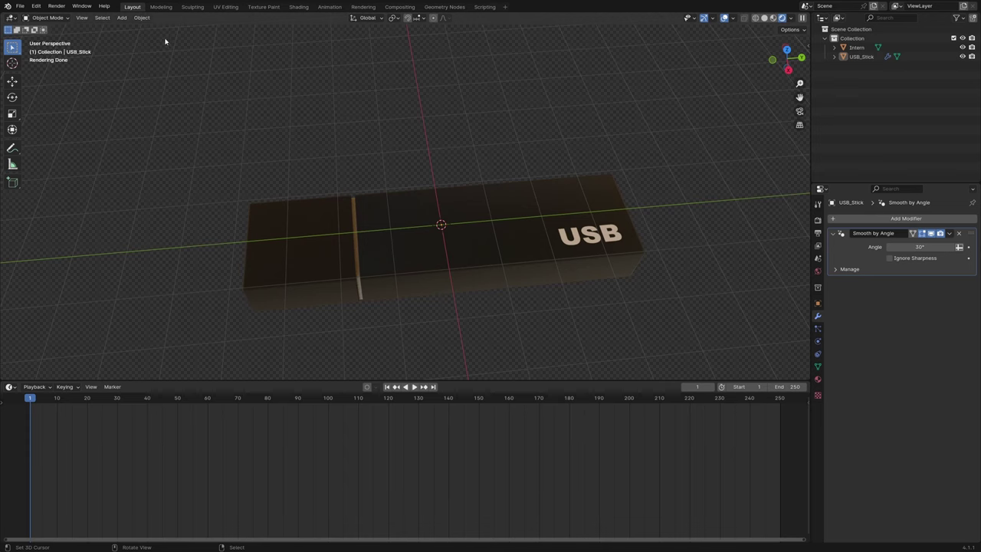
Convert USB_Stick to a mesh and add four crosswise edge loops in Edit Mode.
left_click(141, 18)
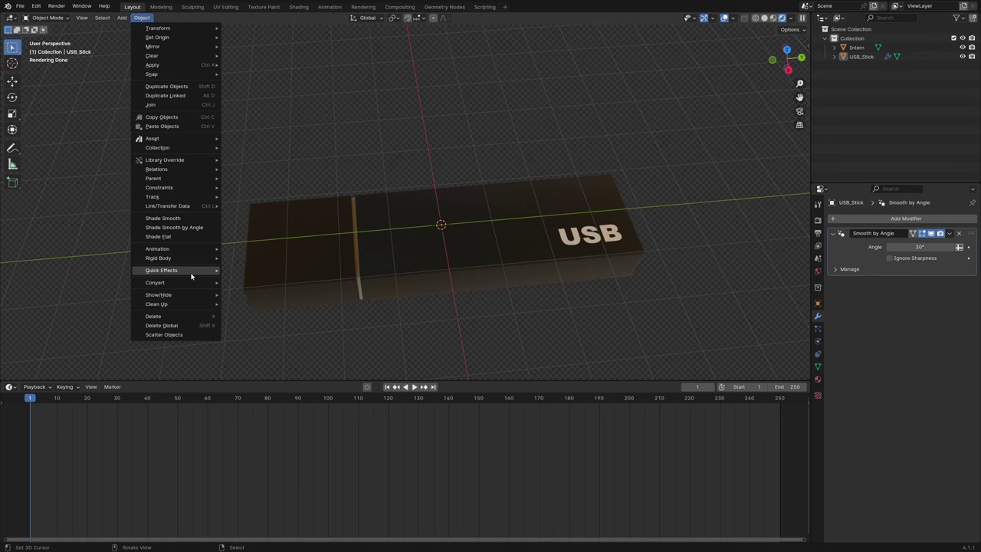
mouse_move(184, 283)
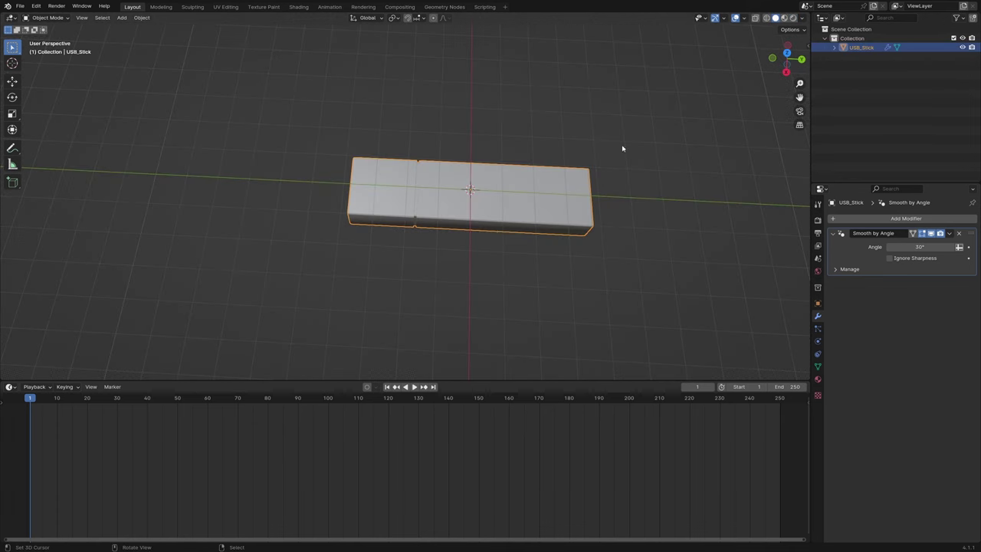
key("Tab")
middle_click_drag(568, 250, 445, 262, "shift")
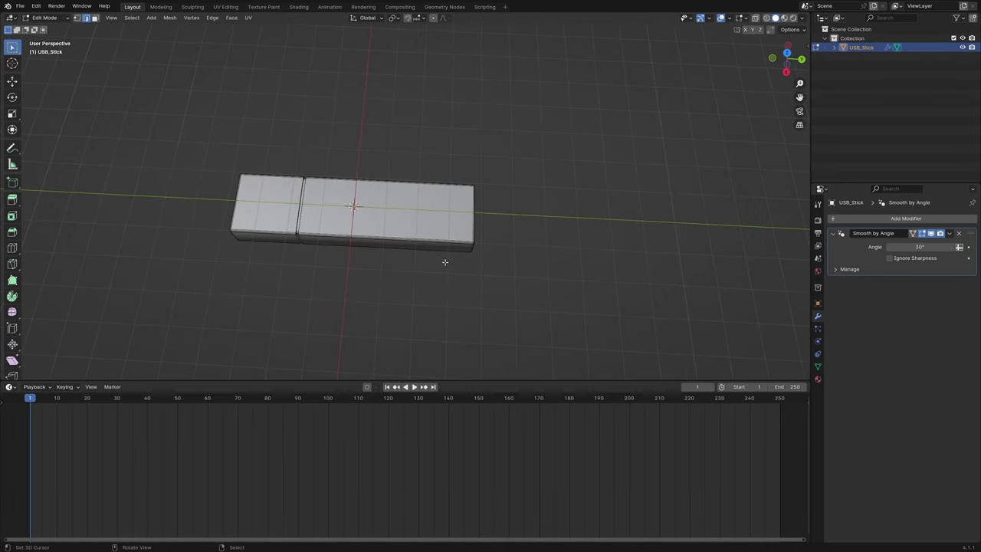
scroll(434, 252, "up", 2)
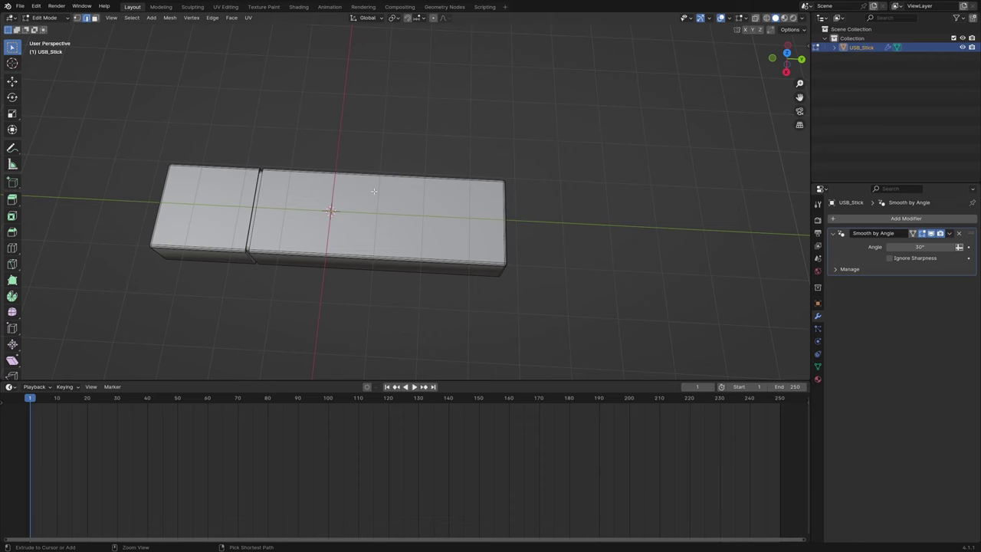
scroll(376, 180, "up", 2)
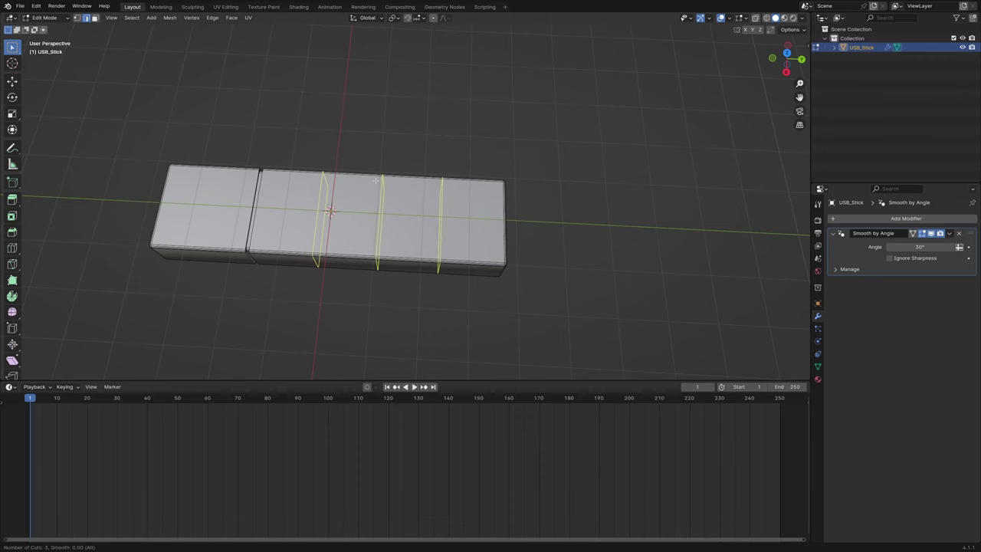
scroll(376, 181, "up", 1)
left_click(375, 180)
right_click(376, 120)
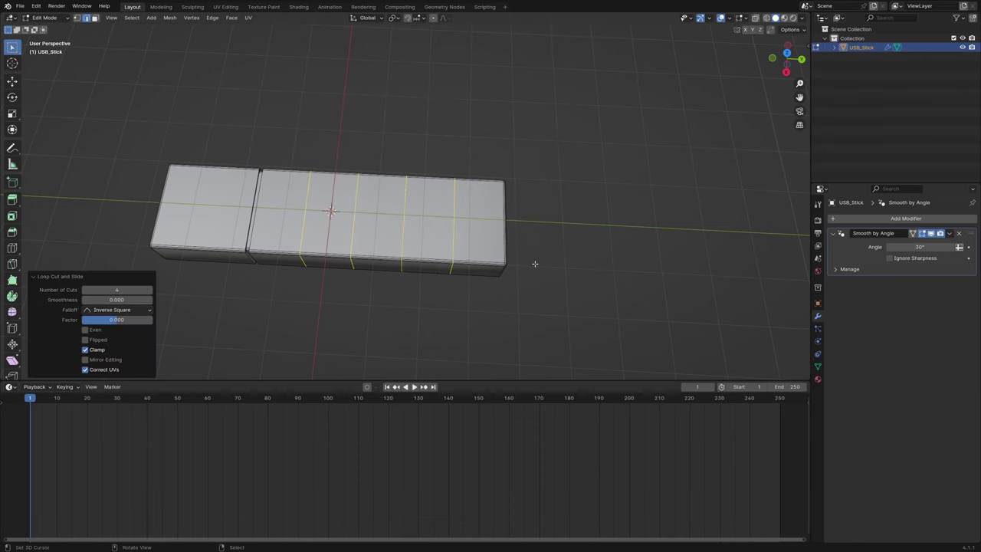
Add two lengthwise edge loops along the stick's body, then deselect them.
middle_click_drag(532, 265, 468, 247)
key("ctrl+r")
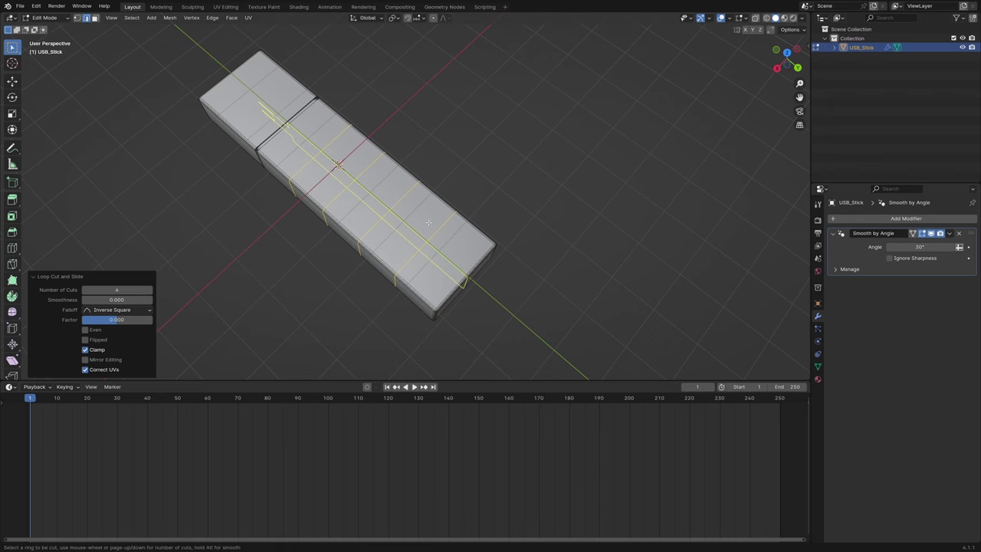
scroll(427, 224, "up", 1)
left_click(428, 224)
right_click(428, 224)
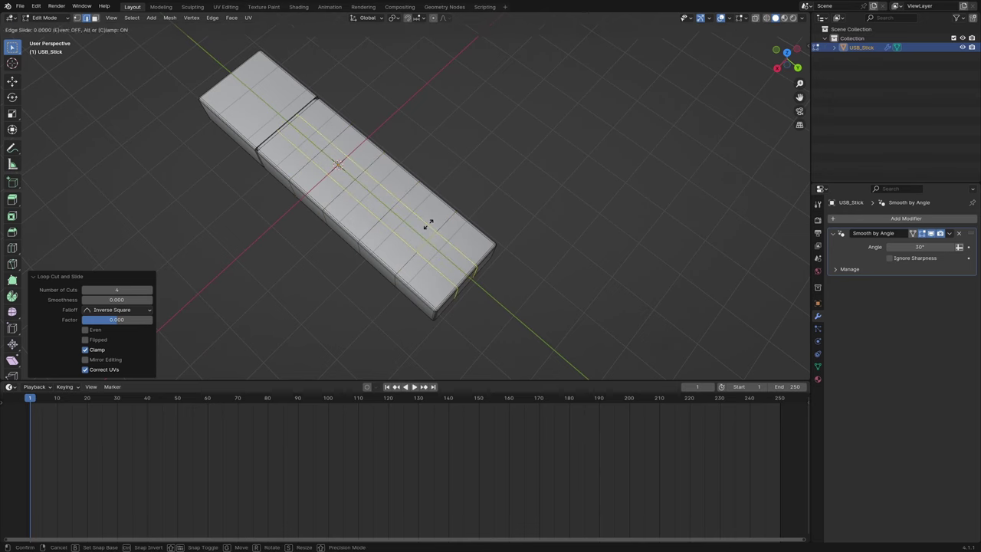
left_click(445, 232)
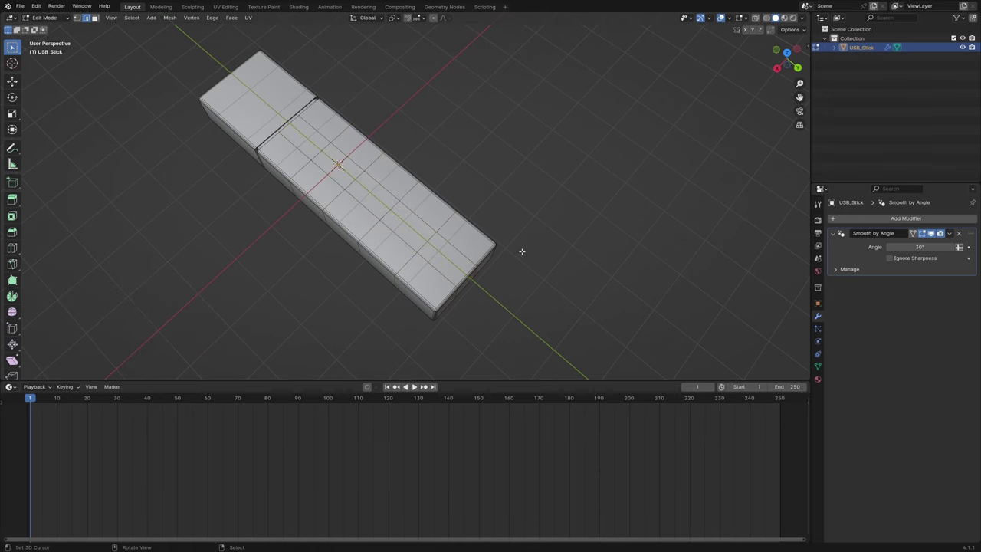
Split the first top face patch with Faces by Edges and test that it moves separately.
scroll(302, 235, "up", 5)
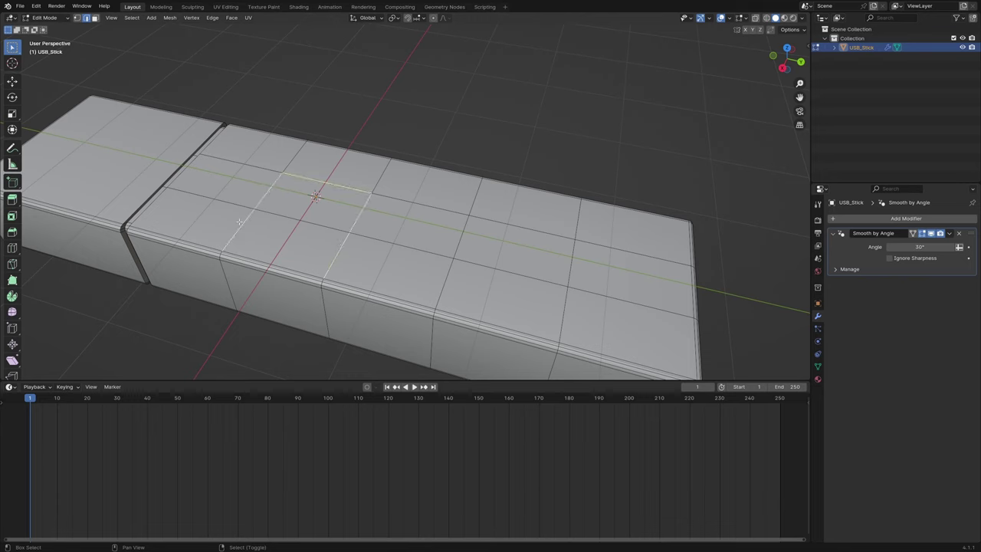
left_click(171, 19)
mouse_move(211, 104)
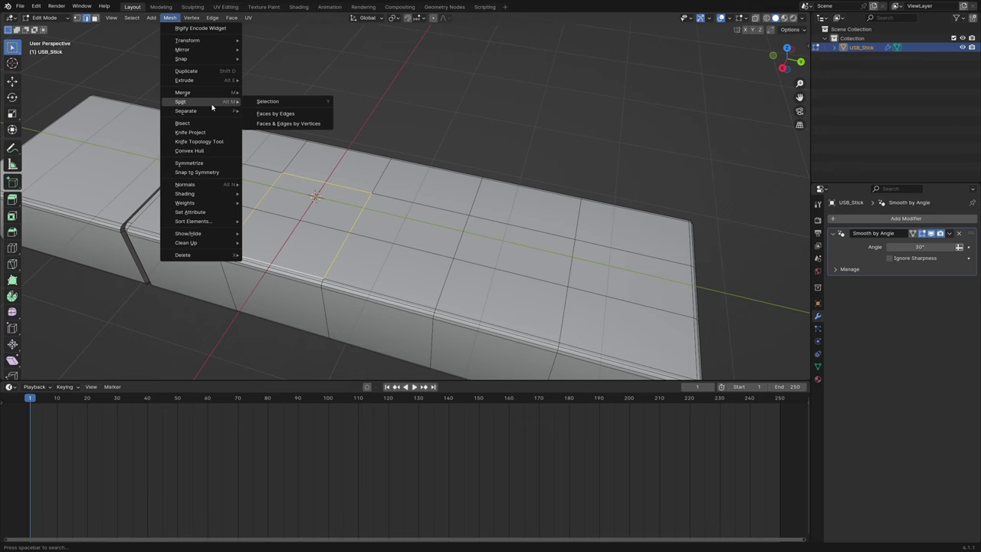
left_click(275, 115)
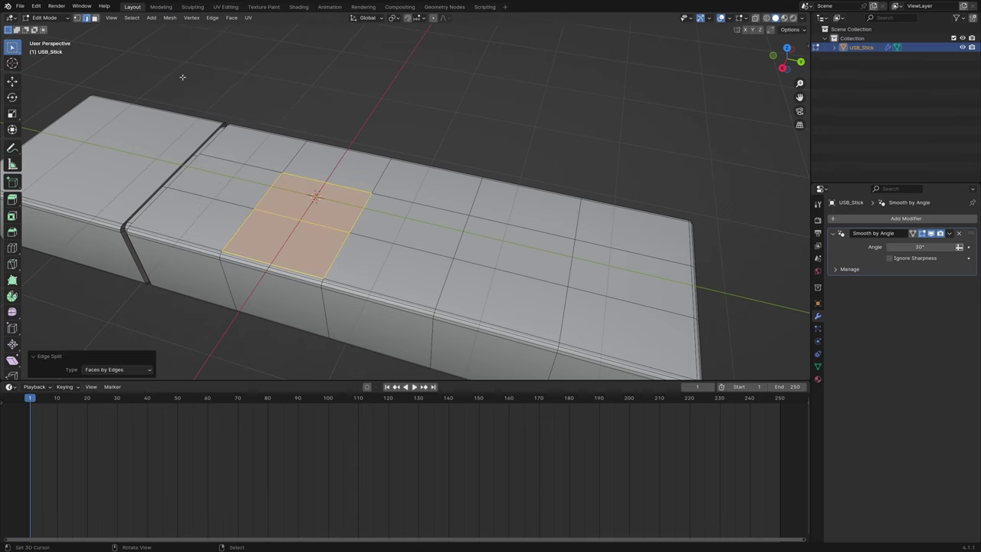
left_click(96, 18)
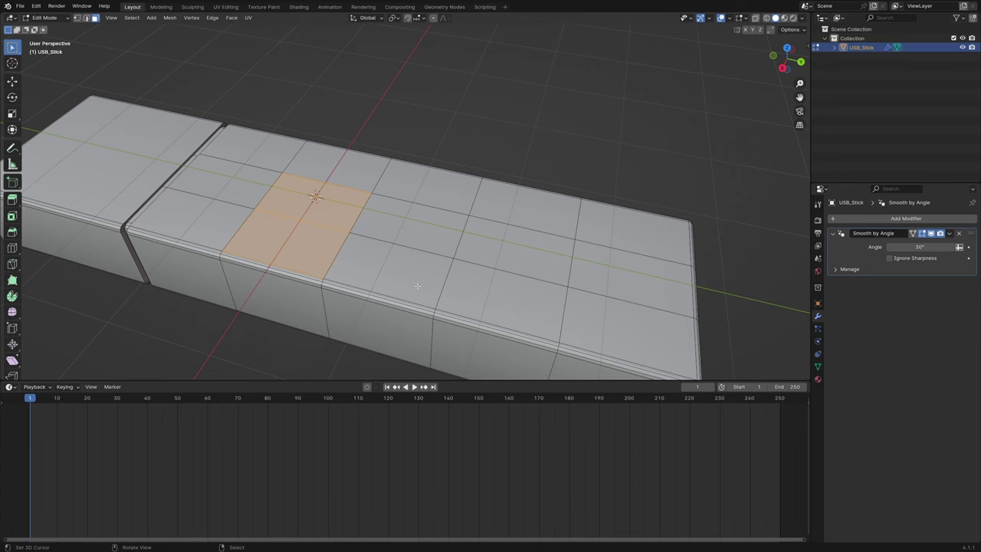
key("g")
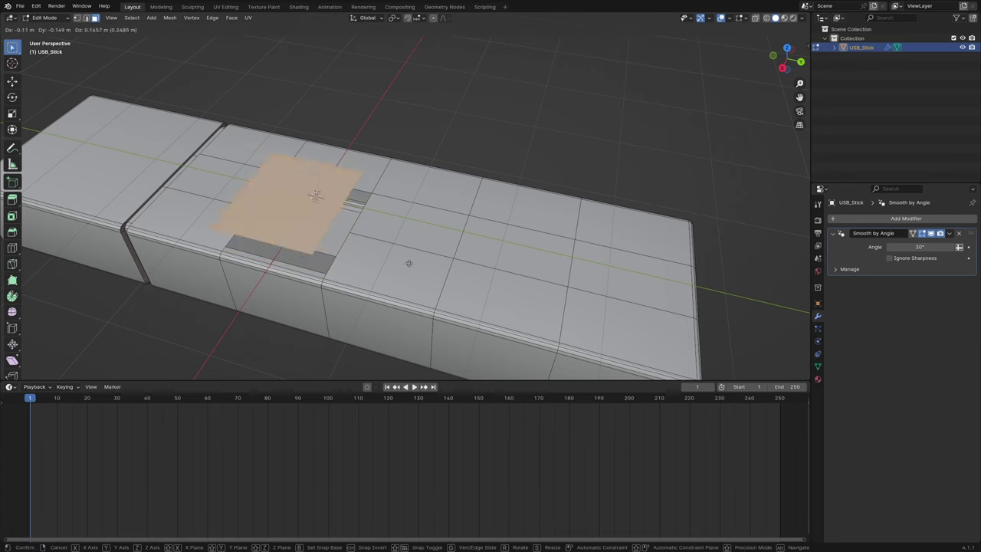
right_click(327, 221)
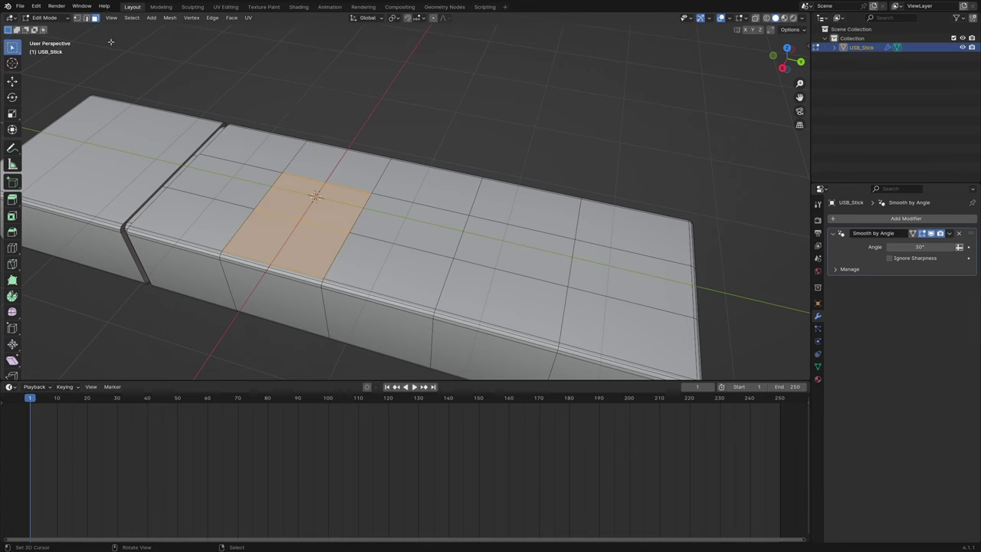
Select a second face patch and split it loose with Faces by Edges.
left_click(462, 230)
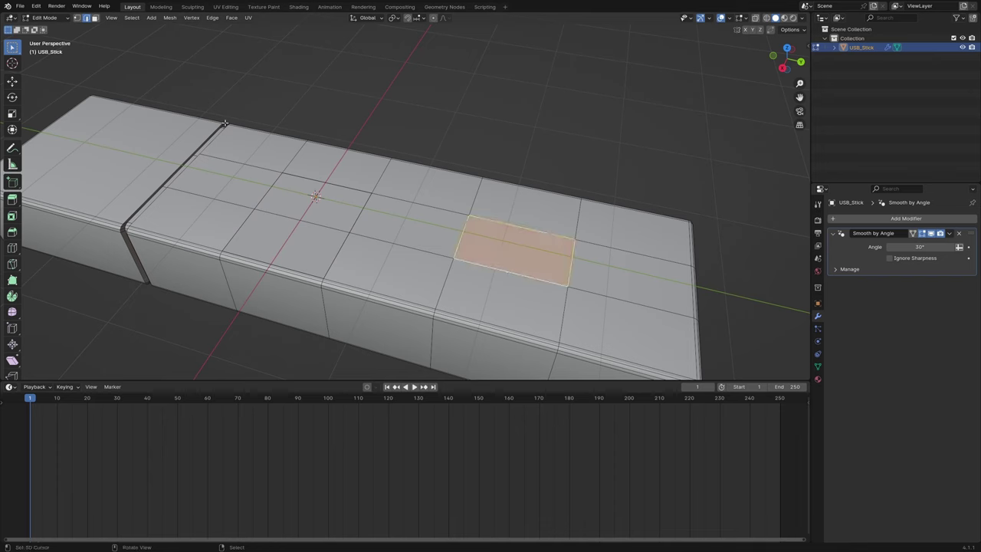
left_click(170, 18)
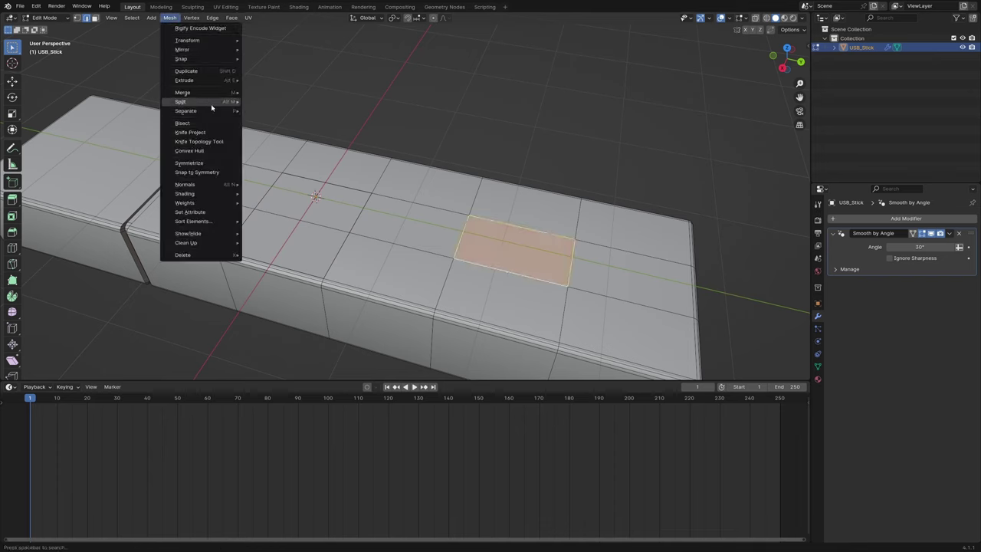
mouse_move(212, 102)
left_click(284, 115)
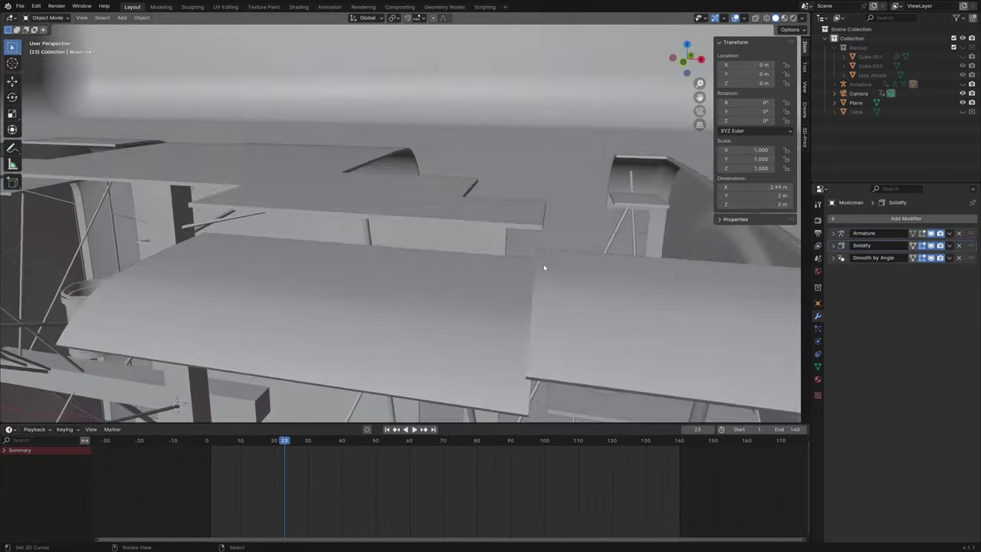
Expand the Solidify panel showing 0.01 m thickness, -1 offset and the solidifygroup vertex group.
middle_click_drag(545, 264, 538, 264)
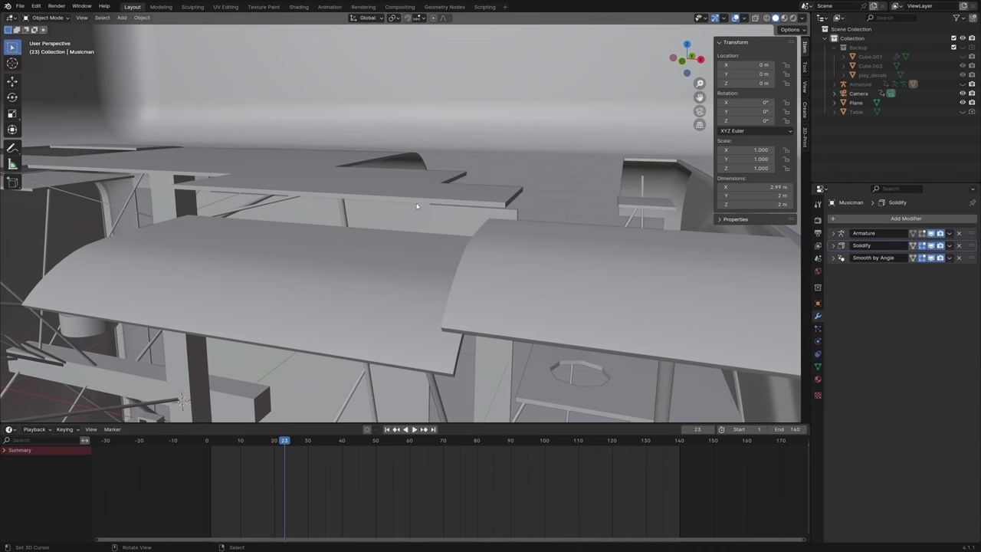
middle_click_drag(564, 215, 562, 211)
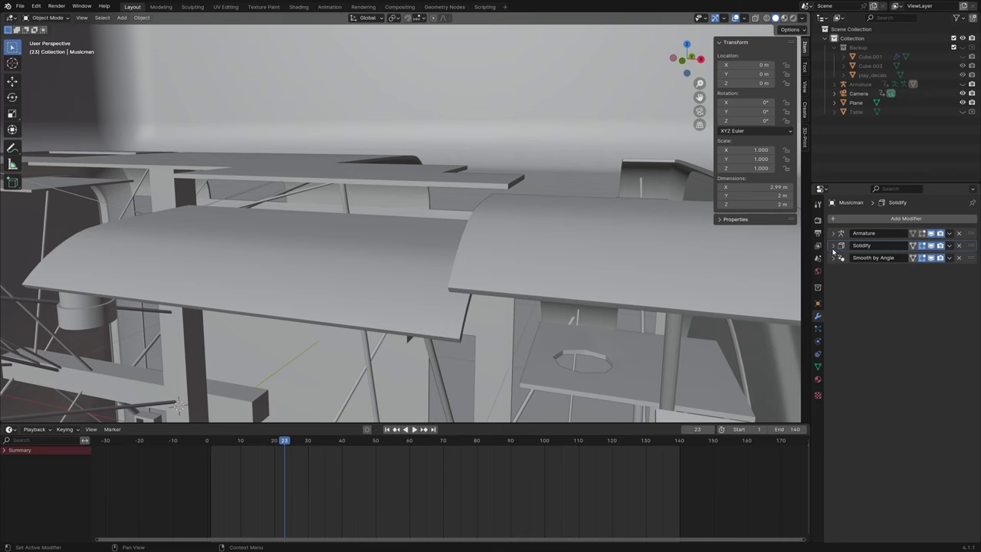
left_click(833, 247)
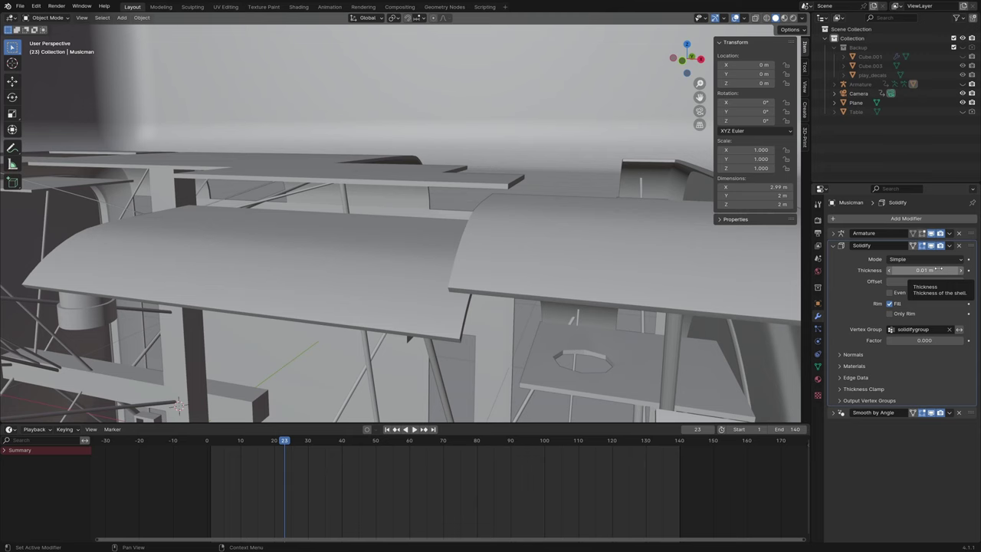
middle_click_drag(521, 215, 520, 213)
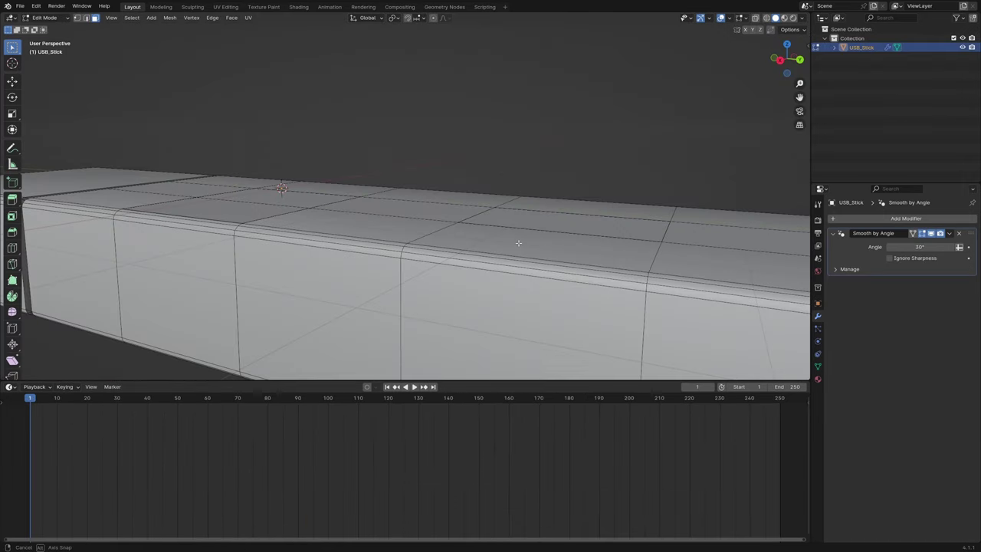
Add a Solidify modifier above Smooth by Angle on USB_Stick and select the linked body shell.
mouse_move(542, 248)
middle_mouse_down()
mouse_move(520, 252)
mouse_move(535, 267)
middle_mouse_up()
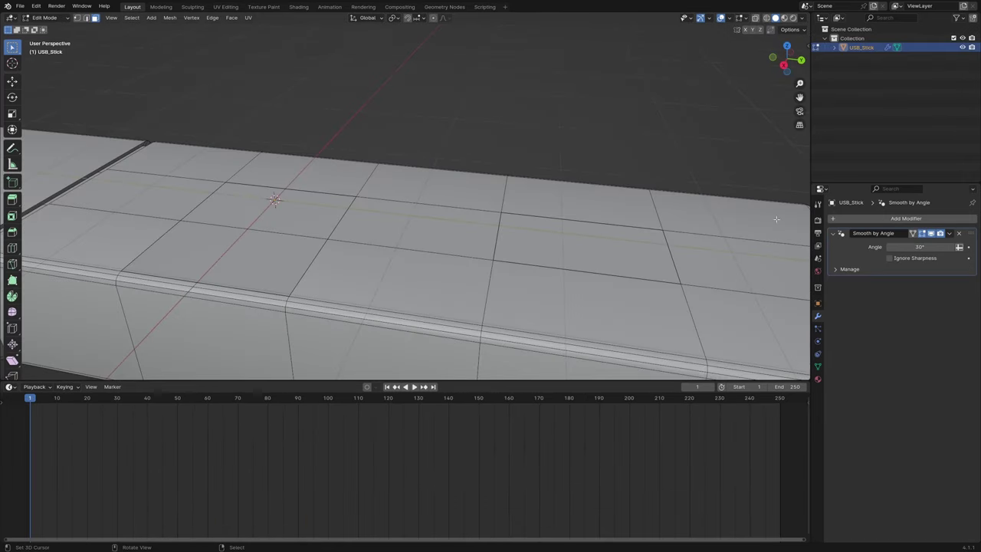
left_click(833, 220)
mouse_move(833, 222)
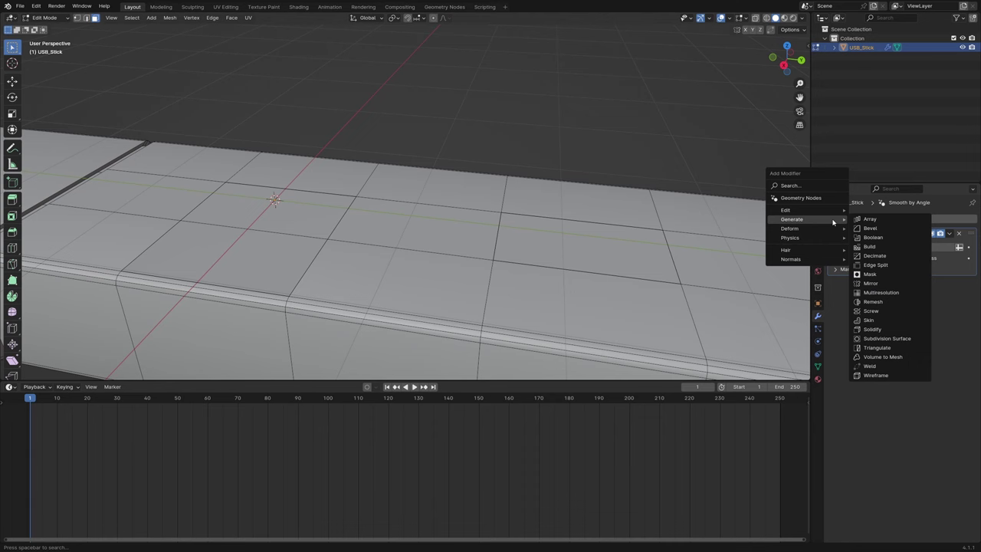
left_click(885, 329)
middle_click_drag(466, 241, 457, 239)
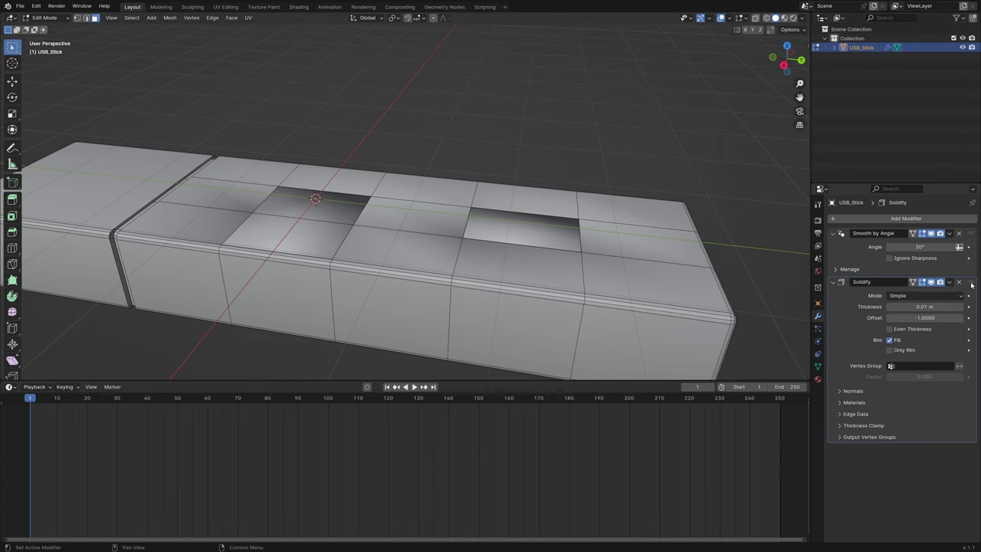
left_click_drag(971, 284, 971, 233)
middle_click_drag(383, 255, 394, 252)
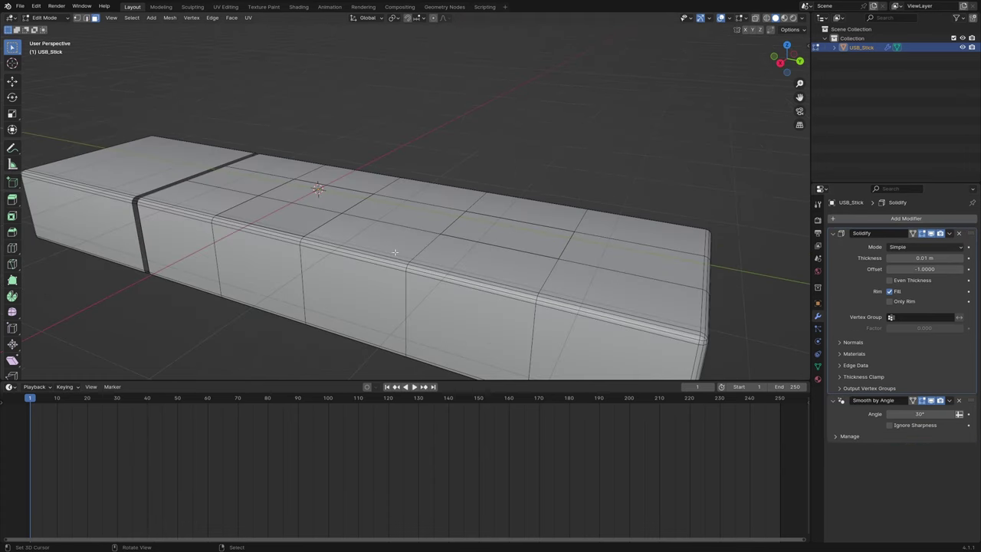
key("ctrl+l")
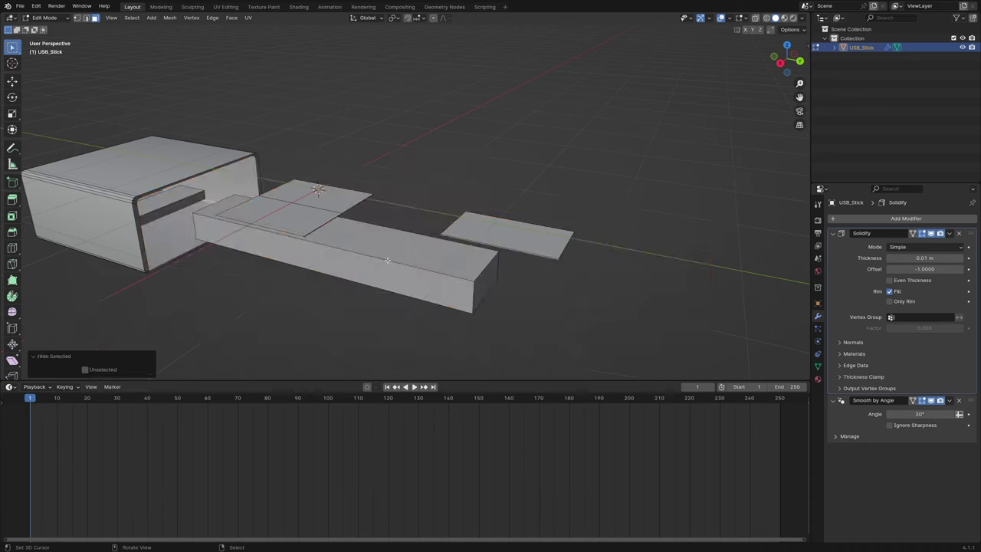
Add a Single Bone armature at the origin and enter its Edit Mode.
key("shift+a")
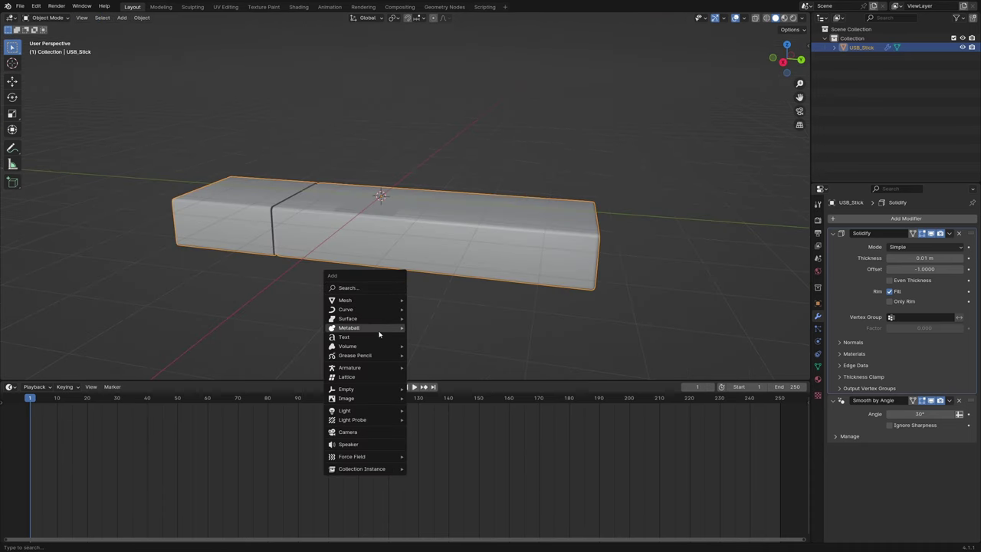
mouse_move(374, 370)
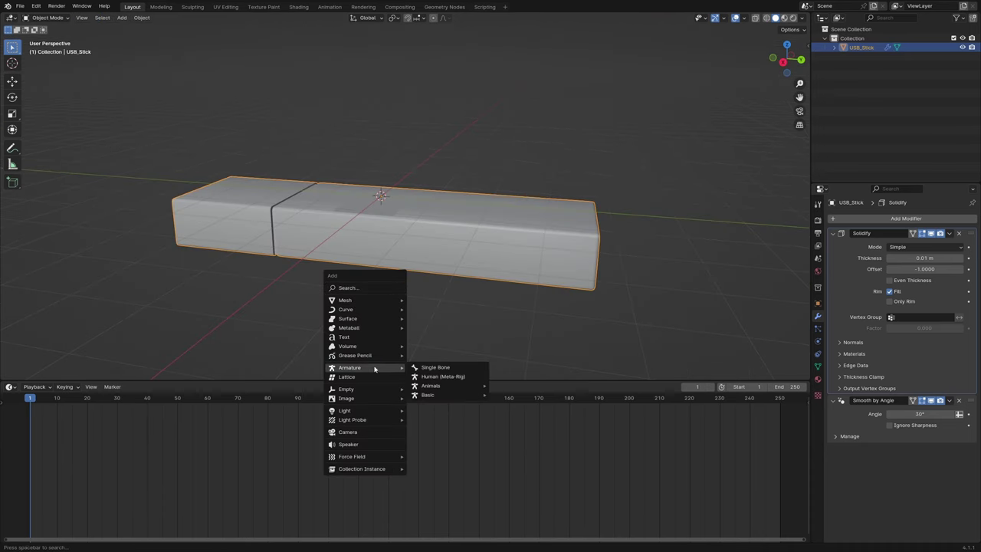
left_click(426, 368)
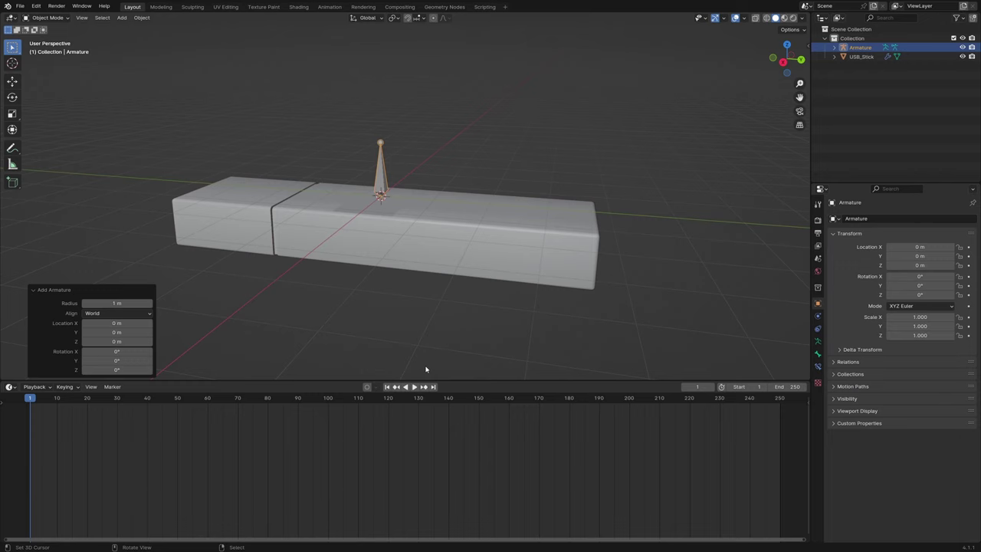
middle_click_drag(425, 240, 437, 228)
key("Tab")
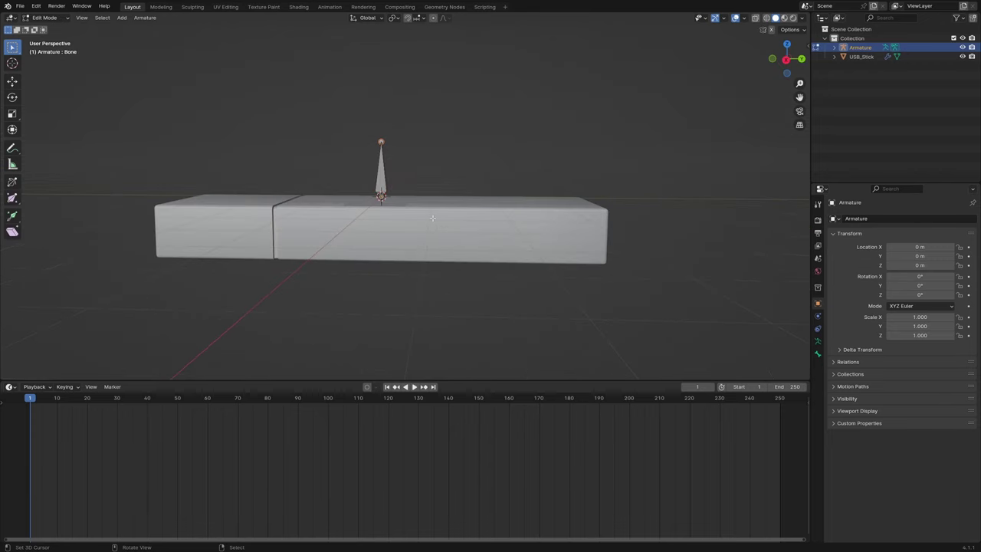
Turn on X-Ray, enable the armature's In Front display, and select the bone's head.
left_click(755, 20)
key("a")
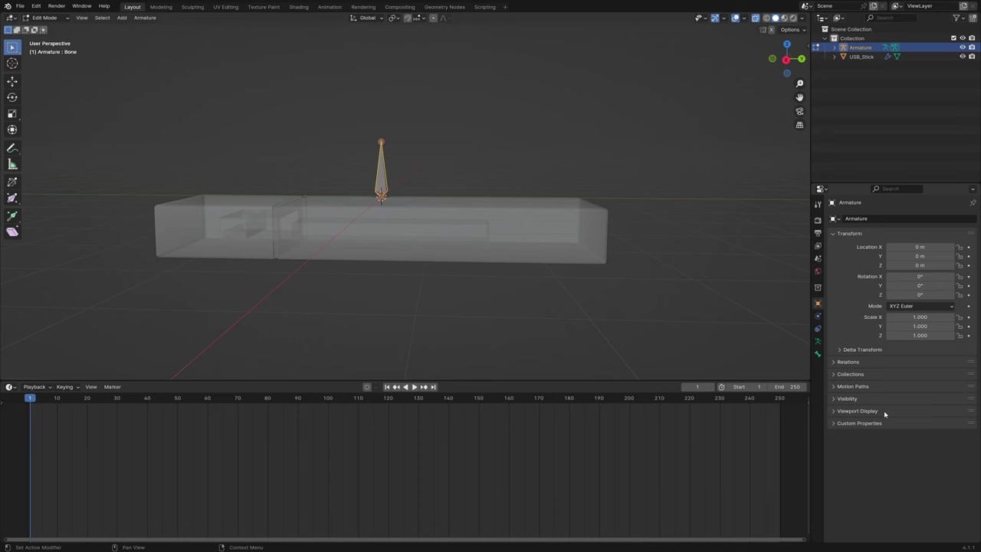
left_click(818, 341)
left_click(857, 367)
left_click(889, 422)
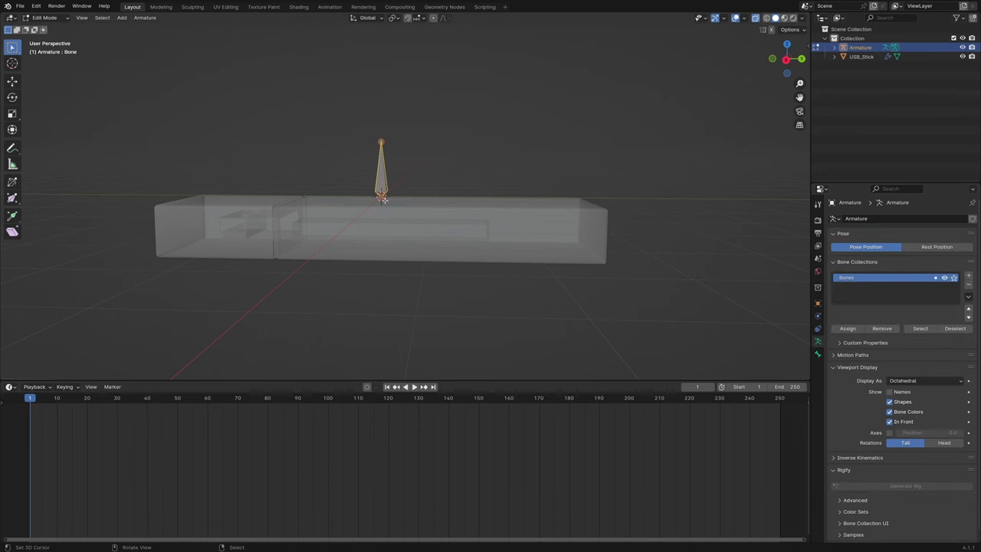
left_click(382, 196)
In Right view, extrude Bone.001 about 1.18 m along Y.
middle_click_drag(394, 200, 395, 201)
key("KP_3")
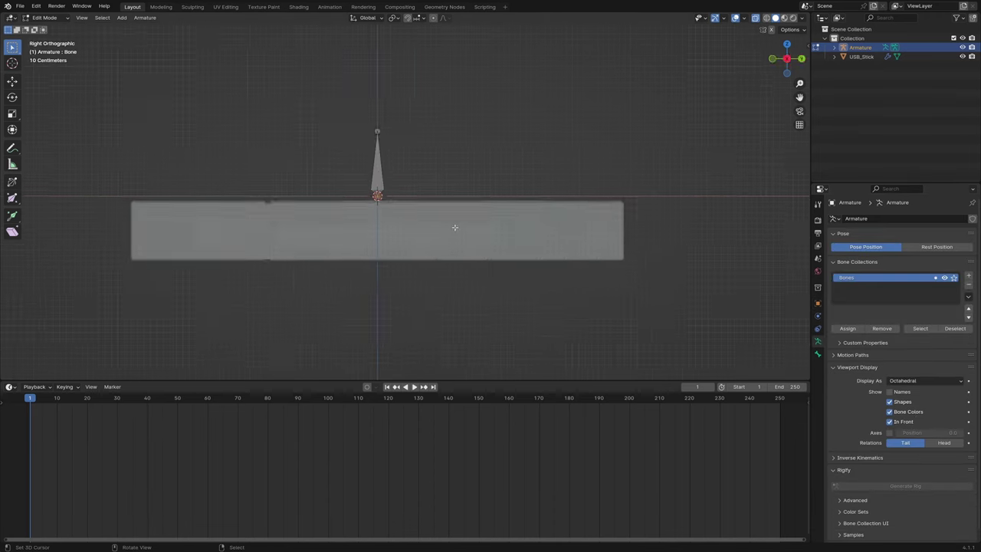
scroll(456, 229, "up", 3)
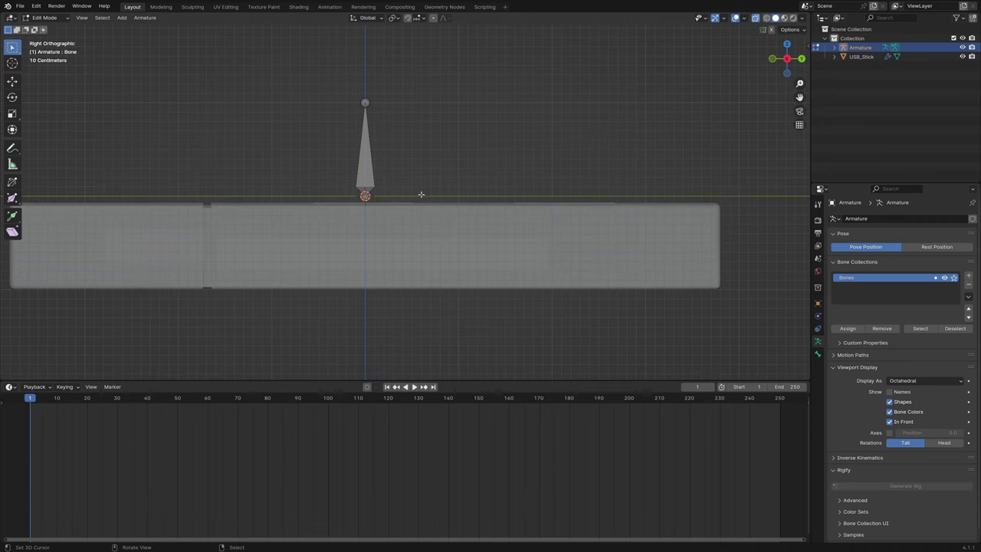
key("e")
key("y")
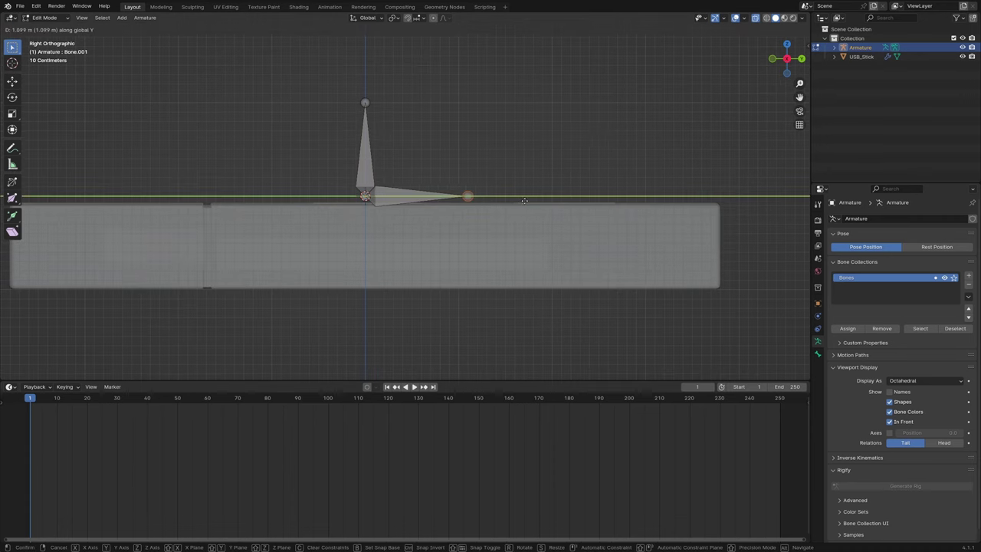
left_click(524, 201)
Lower Bone.001 about 0.61 m along Z so it sits inside the stick.
left_click(409, 195)
left_click(817, 354)
key("g")
key("z")
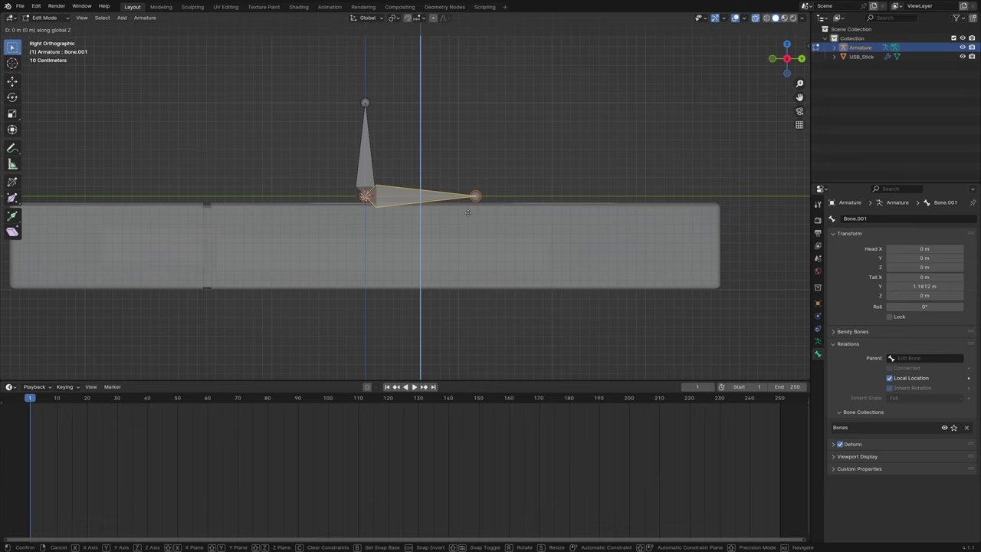
left_click(458, 270)
middle_click_drag(475, 260, 506, 256)
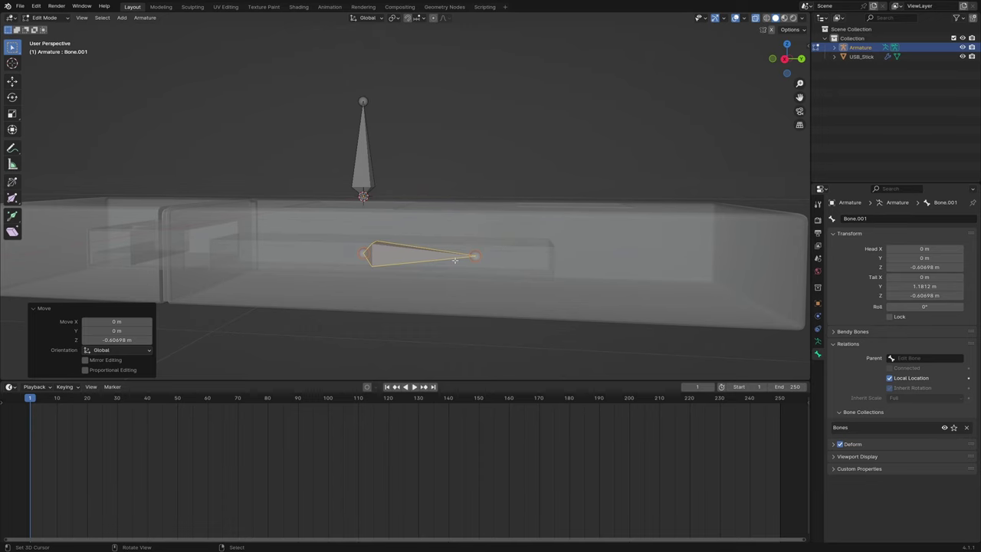
In USB_Stick's Edit Mode, add a cylinder with 16 vertices.
key("alt+q")
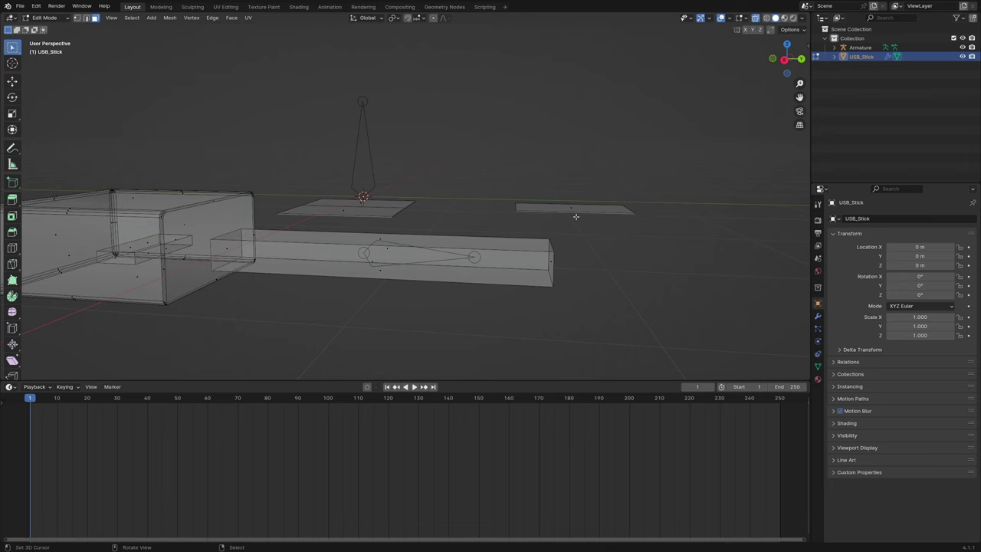
key("shift+a")
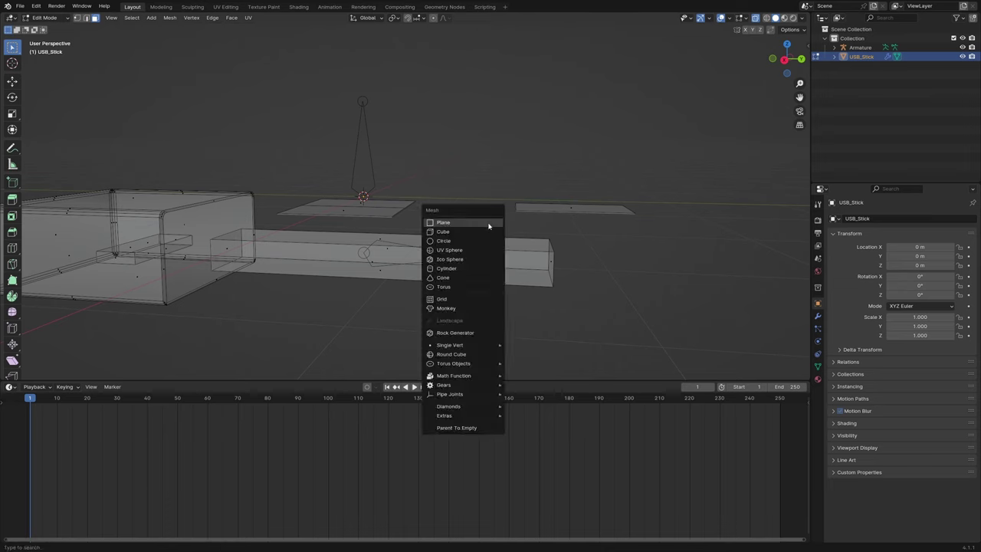
left_click(464, 268)
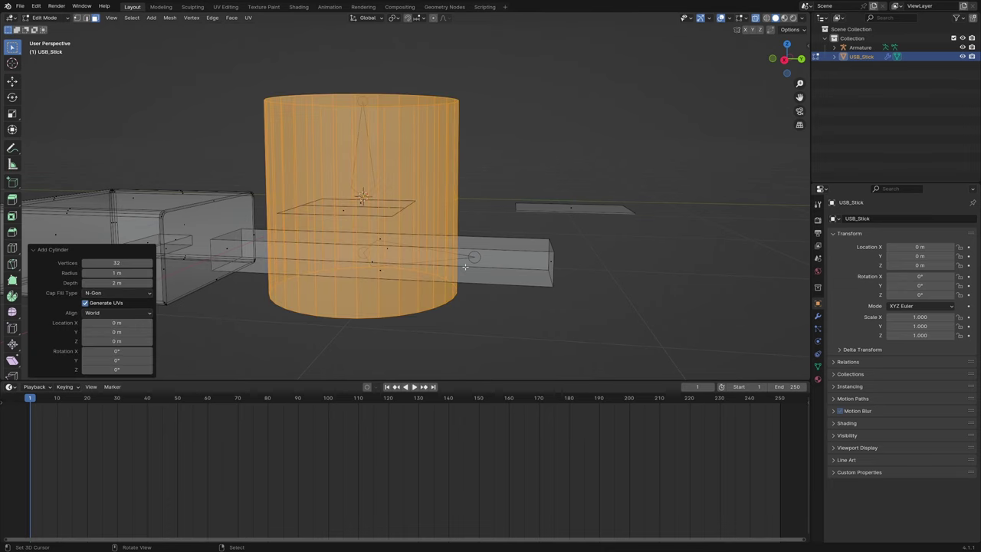
left_click(121, 264)
type("16")
key("Return")
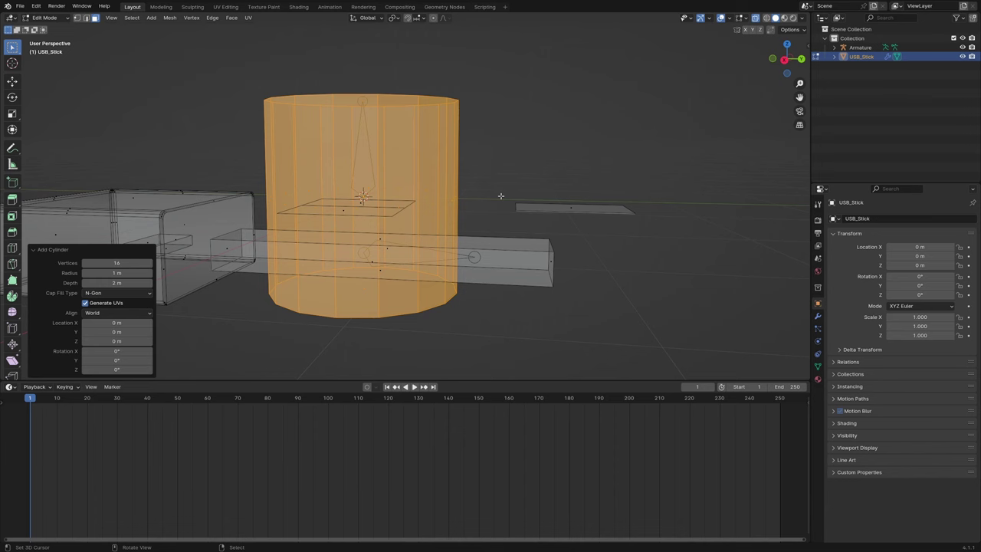
Scale the cylinder to 0.398, then thin its width to 0.072 excluding Z.
key("s")
left_click(452, 178)
key("s")
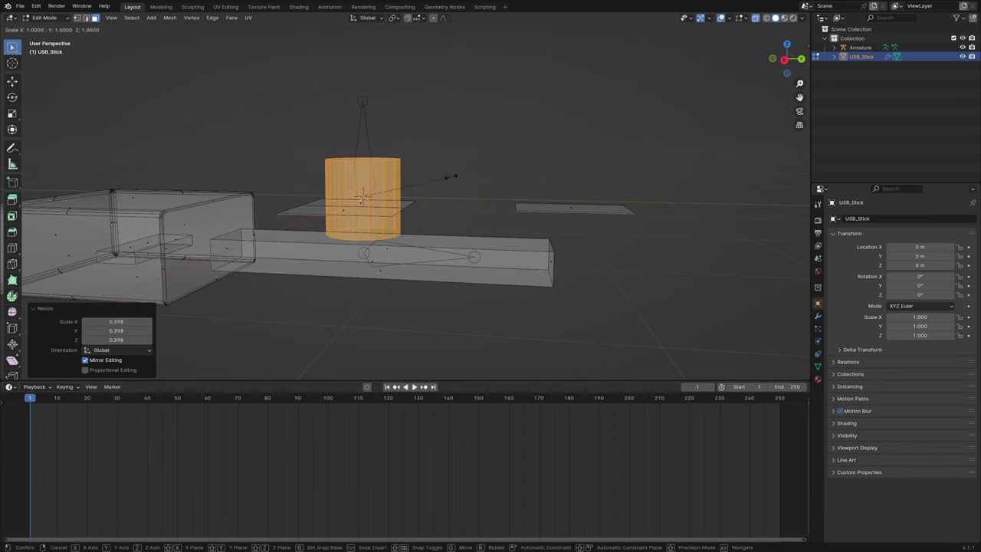
key("shift+z")
left_click(370, 194)
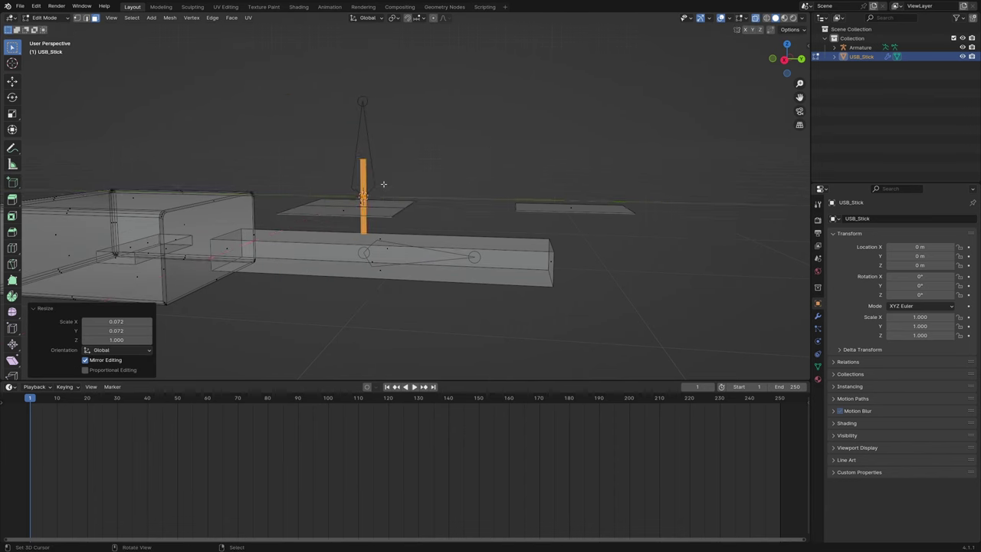
Move the thin cylinder to the bar's right end in Right view.
key("KP_3")
key("g")
left_click(646, 186)
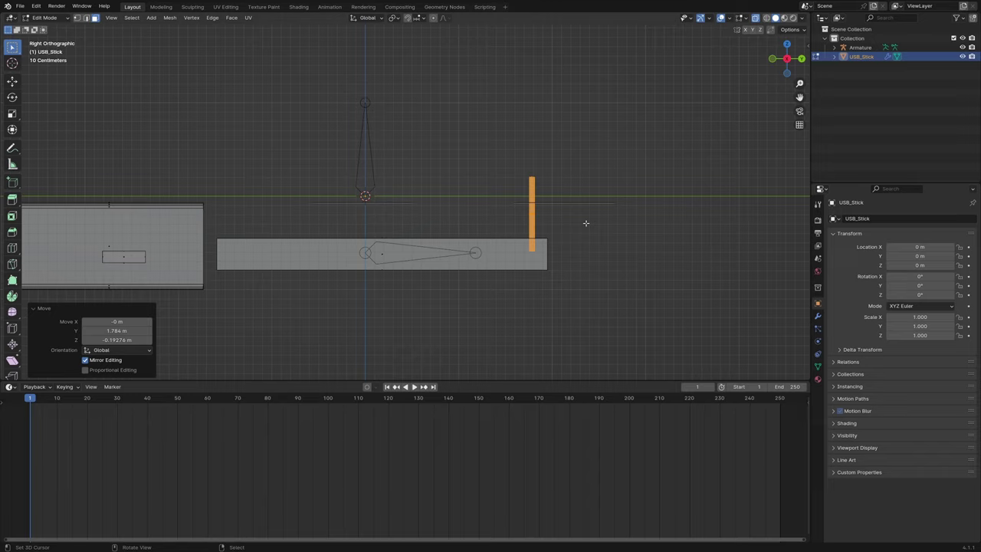
middle_click_drag(585, 219, 552, 234)
scroll(552, 234, "up", 5)
Tilt the cylinder's top vertices up to meet the raised plate, then select the plate face.
key("KP_3")
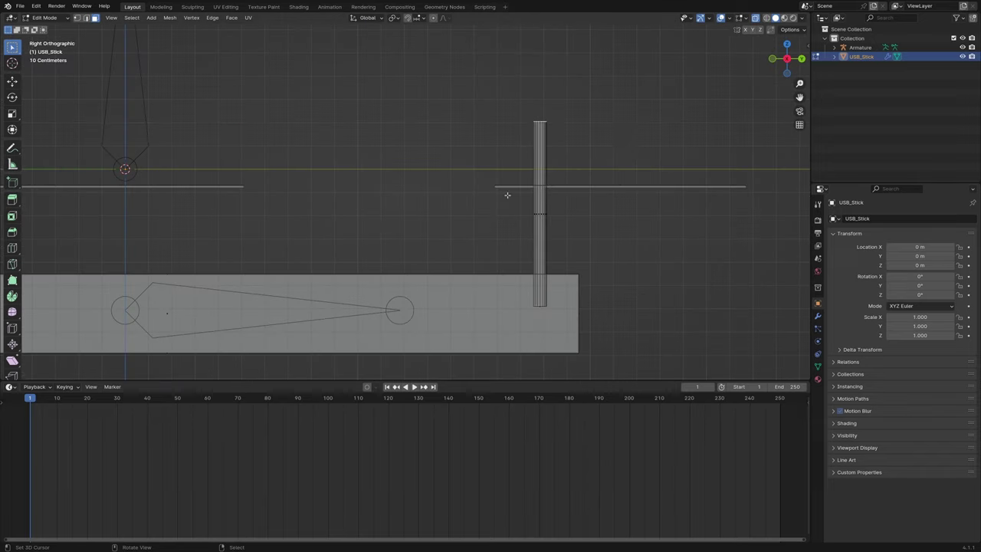
key("g")
left_click(611, 197)
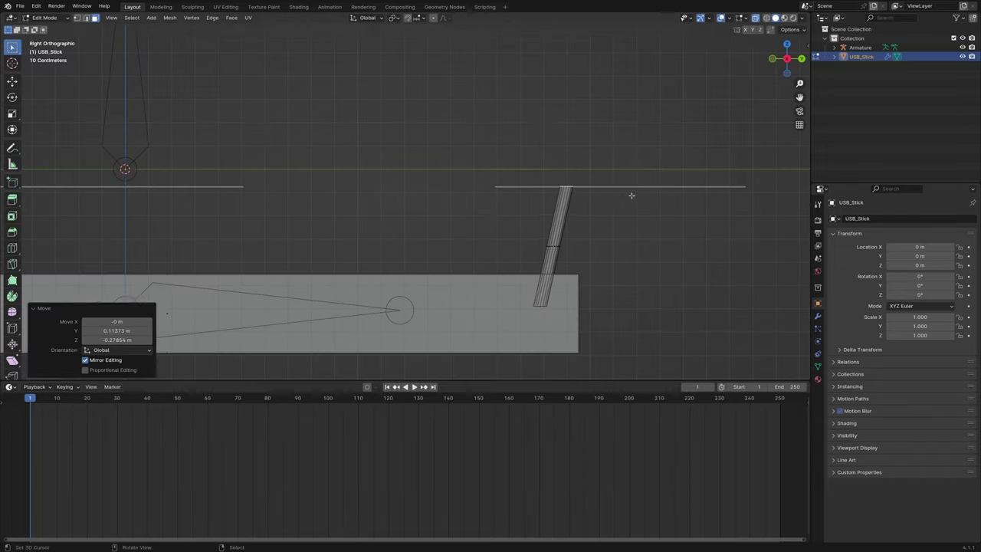
middle_click_drag(633, 196, 548, 228)
left_click(540, 218)
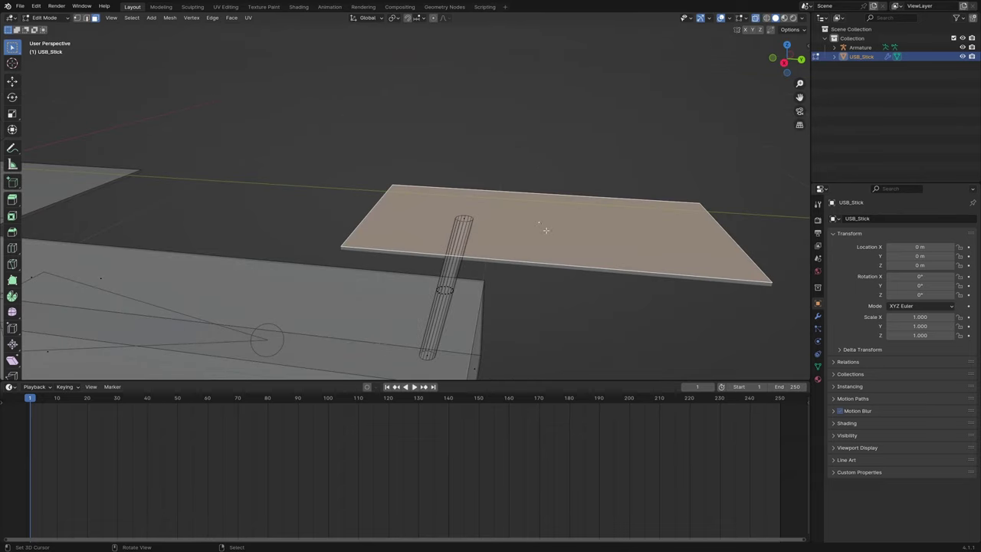
Put the 3D cursor at the plate's centre and snap the rod's top cap to it.
key("shift+s")
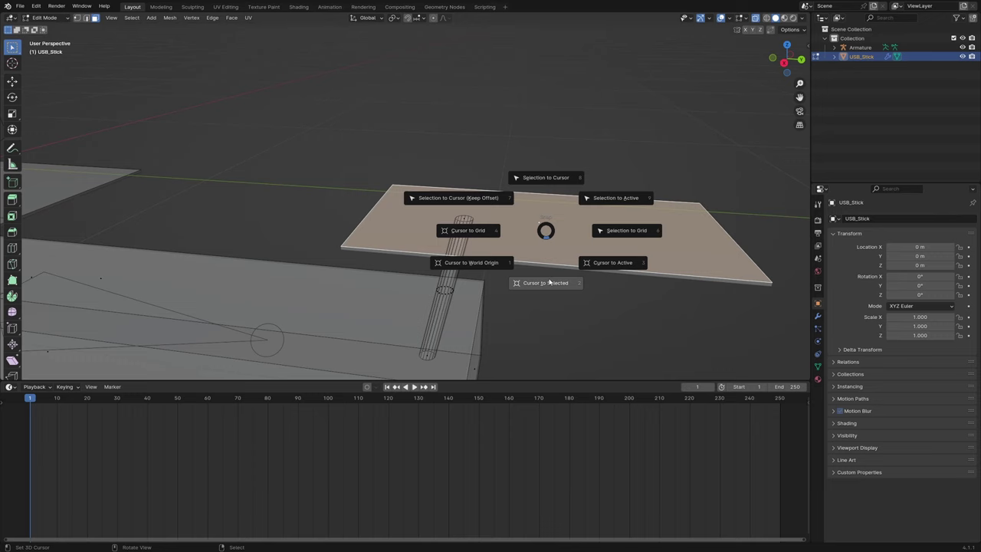
left_click(548, 279)
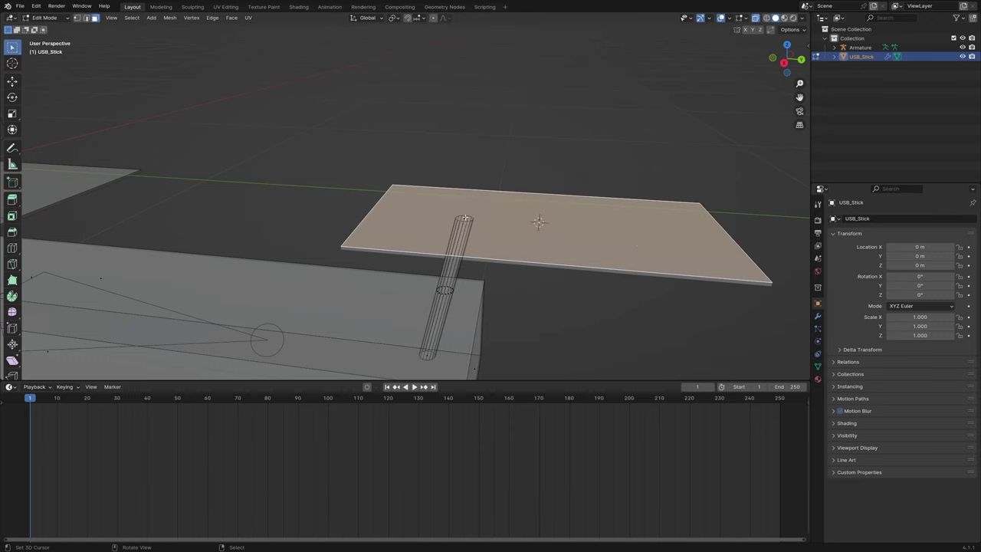
left_click(464, 220)
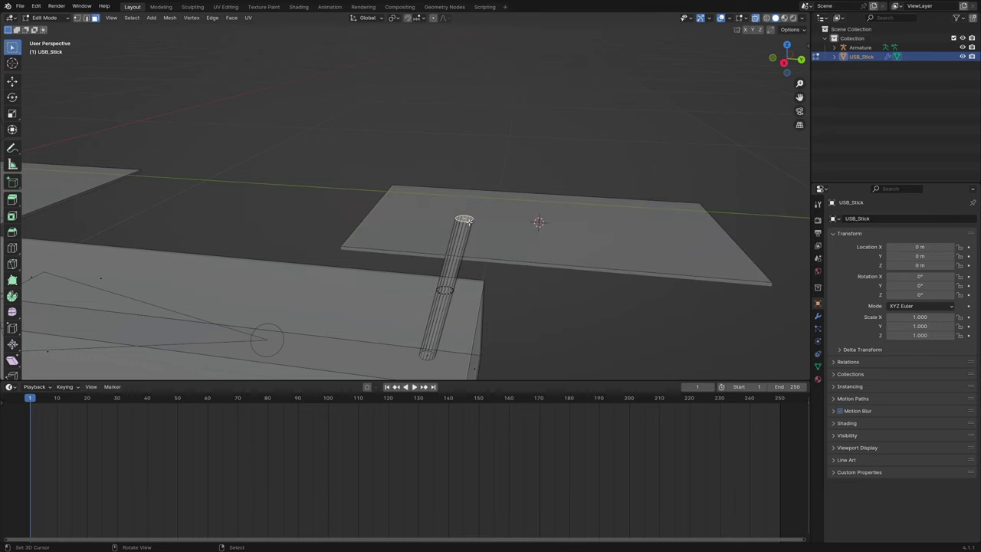
left_click(170, 17)
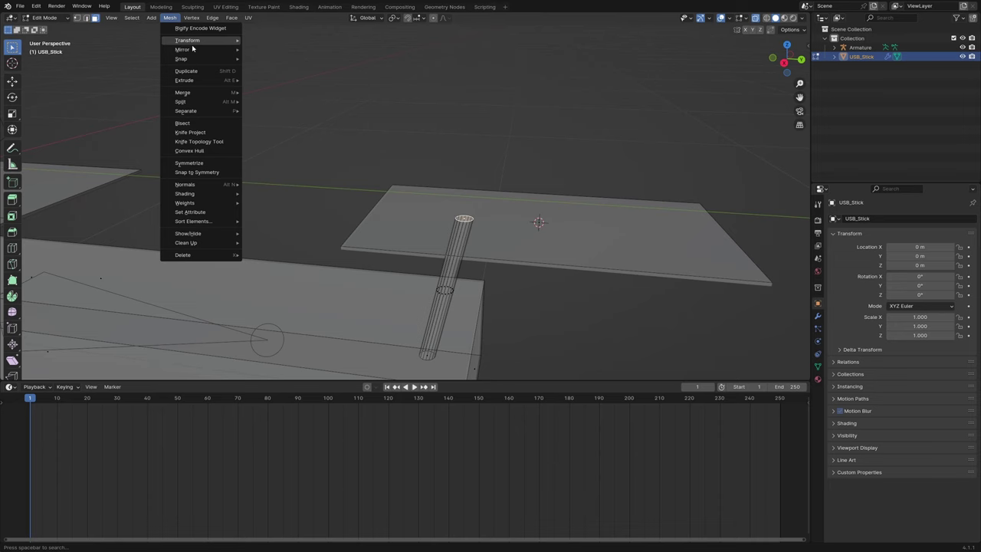
mouse_move(200, 61)
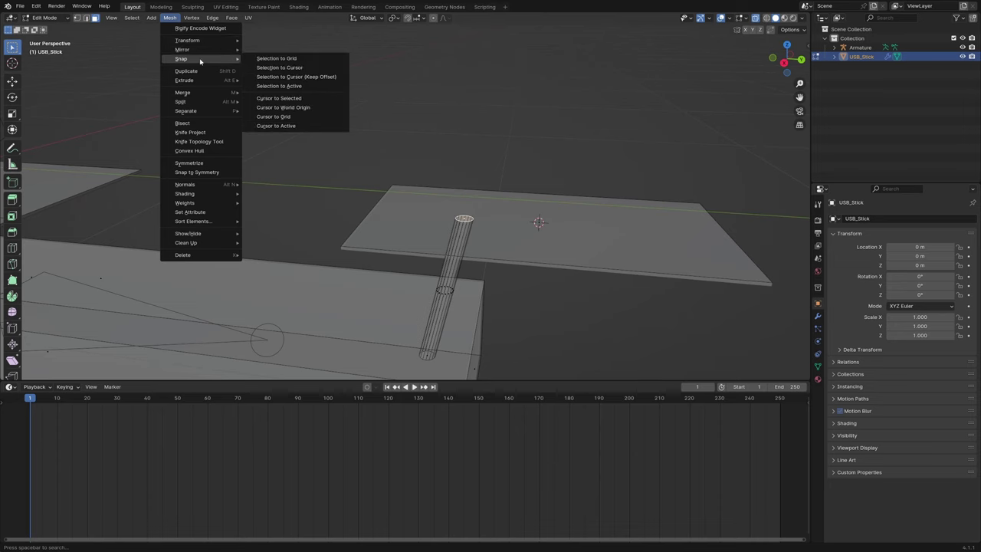
left_click(300, 78)
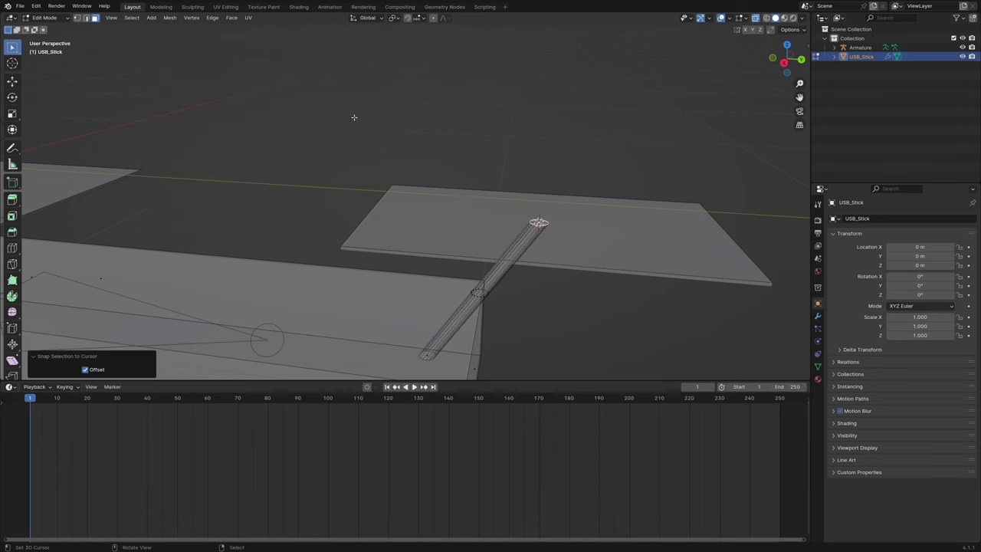
Select the rod's bottom end and move the 3D cursor there.
middle_click_drag(565, 265, 466, 225)
left_click(451, 214)
key("shift+s")
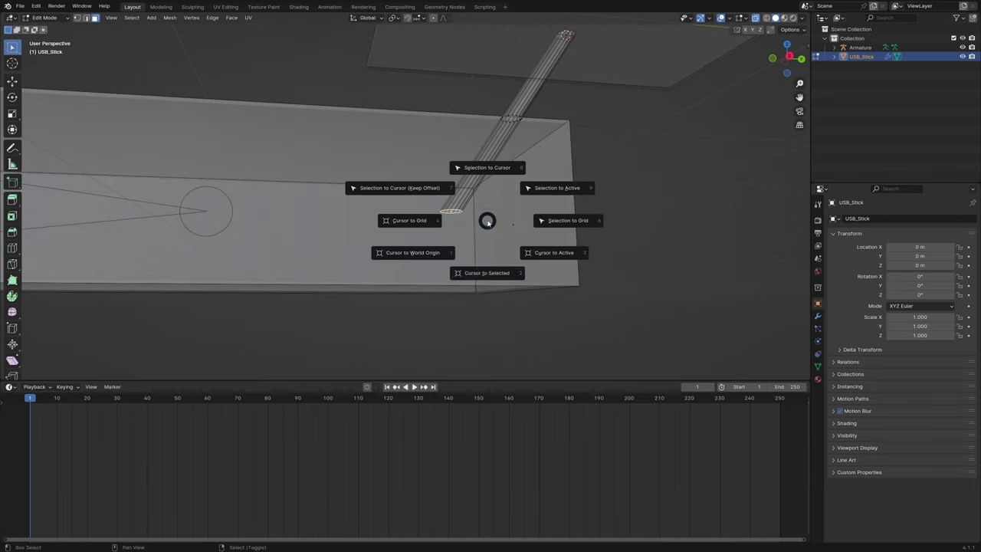
left_click(490, 271)
scroll(397, 222, "down", 3)
Extrude a new bone from Bone.001 along Y and disconnect it from its parent.
key("alt+q")
key("e")
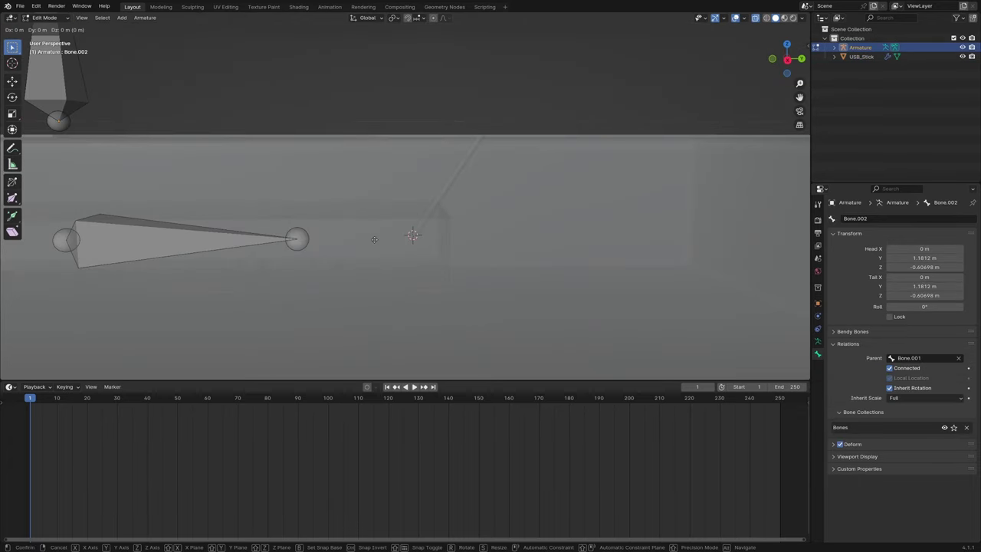
key("y")
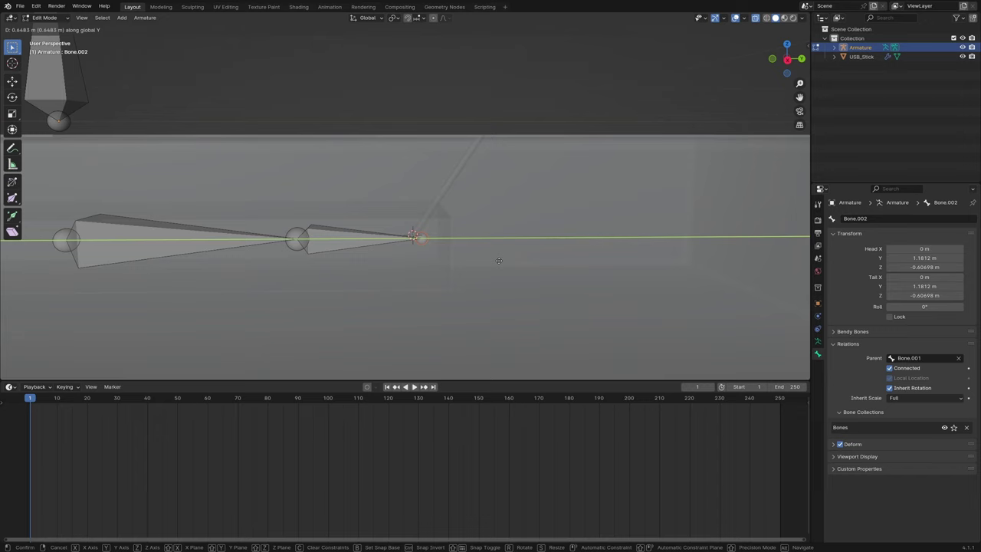
left_click(499, 261)
left_click(329, 242)
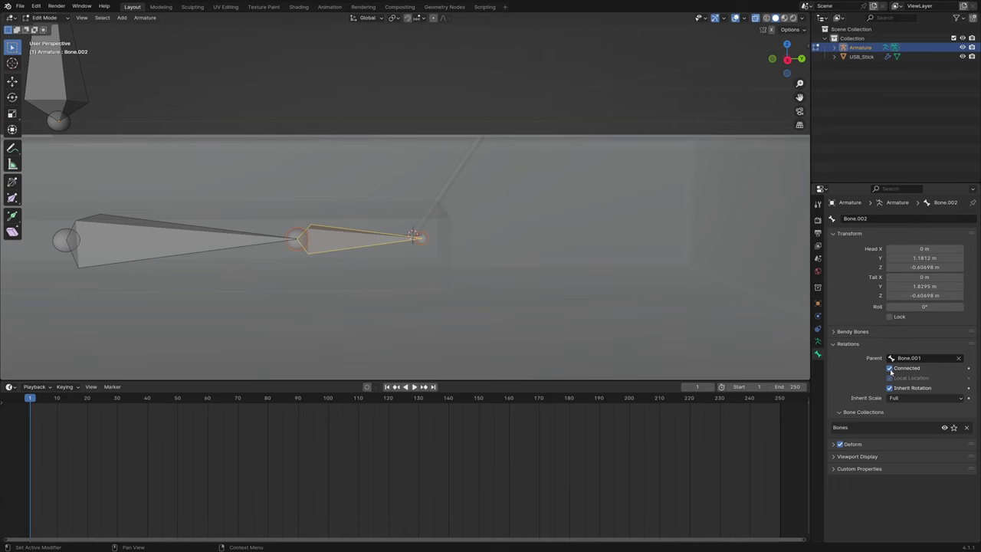
left_click(890, 369)
Rename the new bone Verbindung and snap it onto the 3D cursor.
left_click(879, 219)
type("Verbindung")
key("Return")
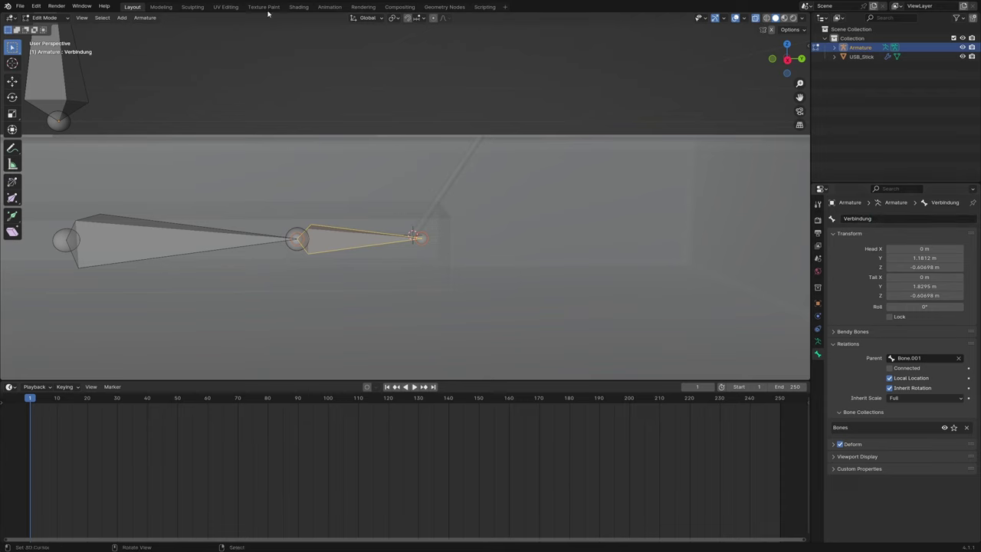
left_click(145, 17)
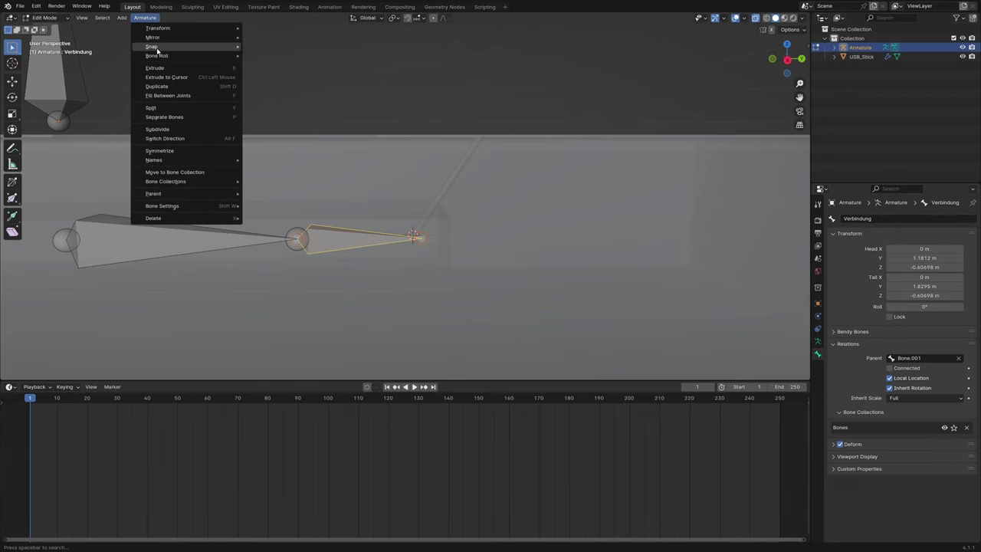
mouse_move(157, 50)
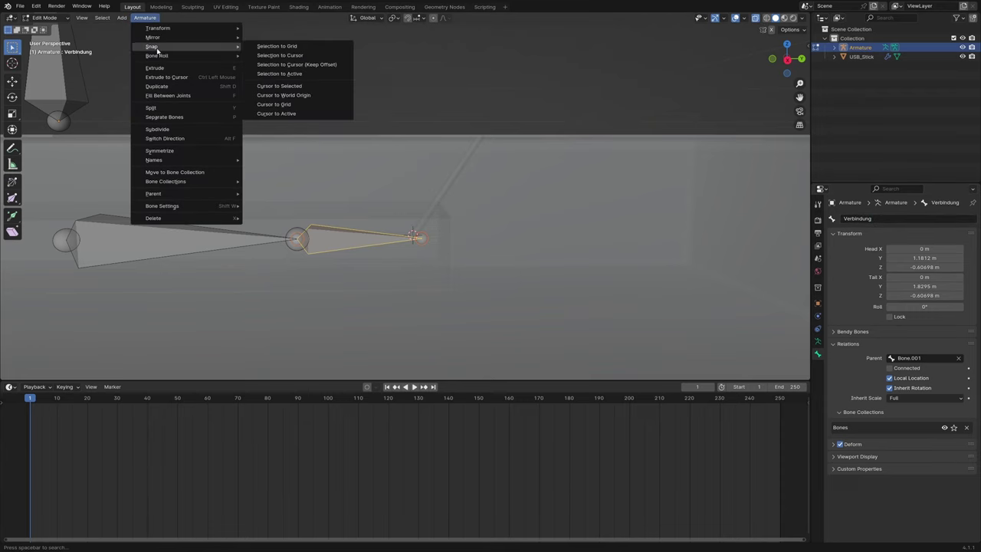
left_click(328, 56)
middle_click_drag(473, 122, 475, 128)
Move the 3D cursor to the top end of the USB_Stick plug stick.
key("Tab")
left_click(398, 151)
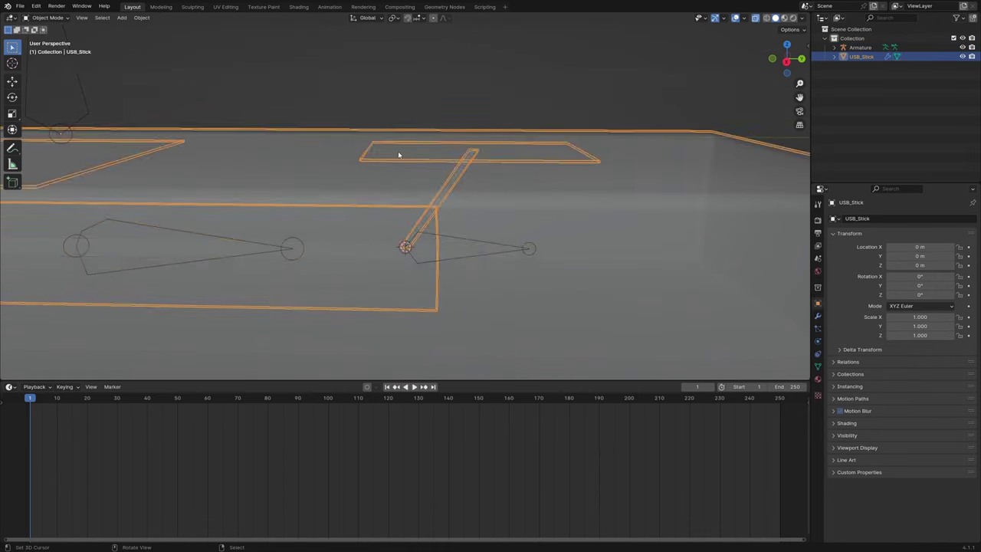
key("Tab")
middle_click_drag(398, 151, 463, 170)
key("ctrl+Tab")
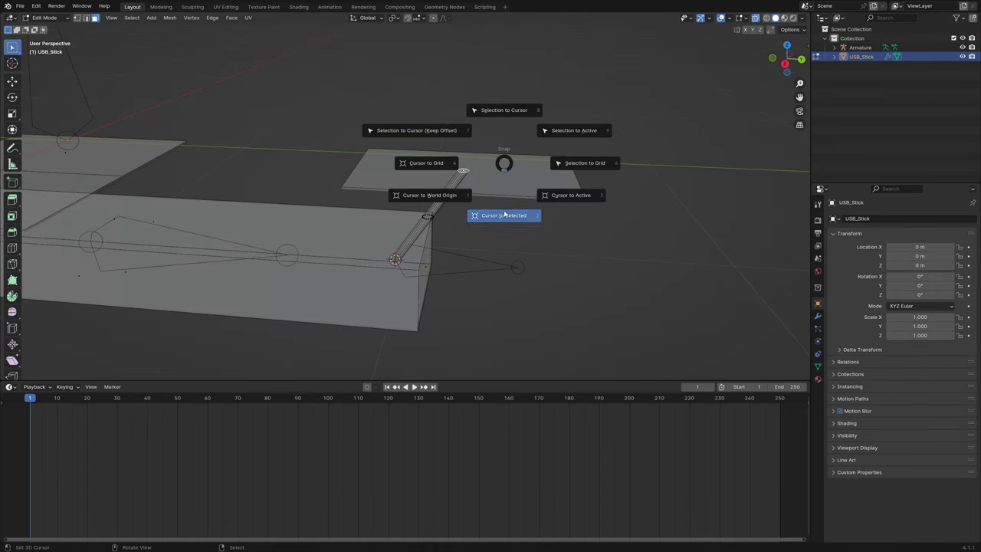
left_click(499, 215)
Snap the Verbindung bone's tip onto the 3D cursor.
left_click(493, 267)
key("Tab")
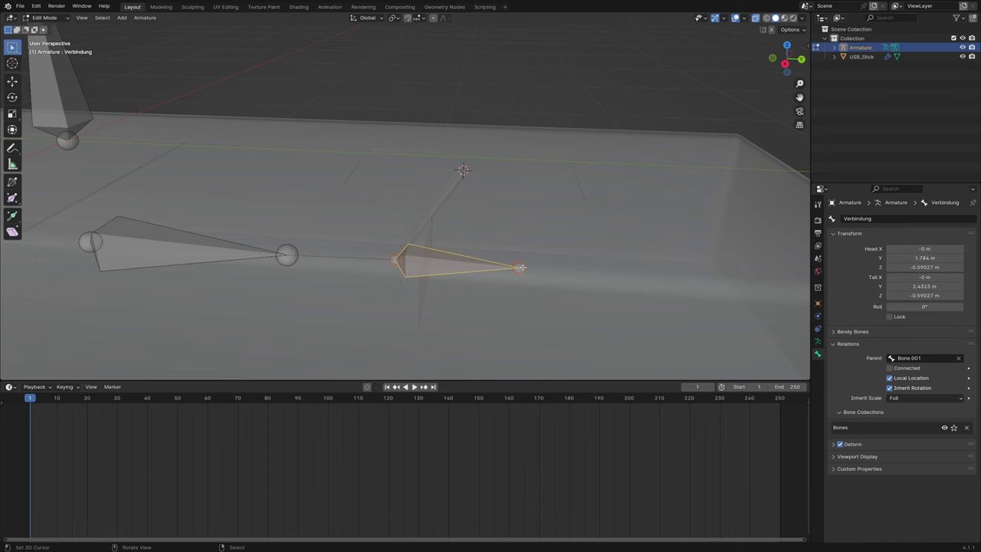
left_click(520, 268)
left_click(145, 17)
mouse_move(168, 48)
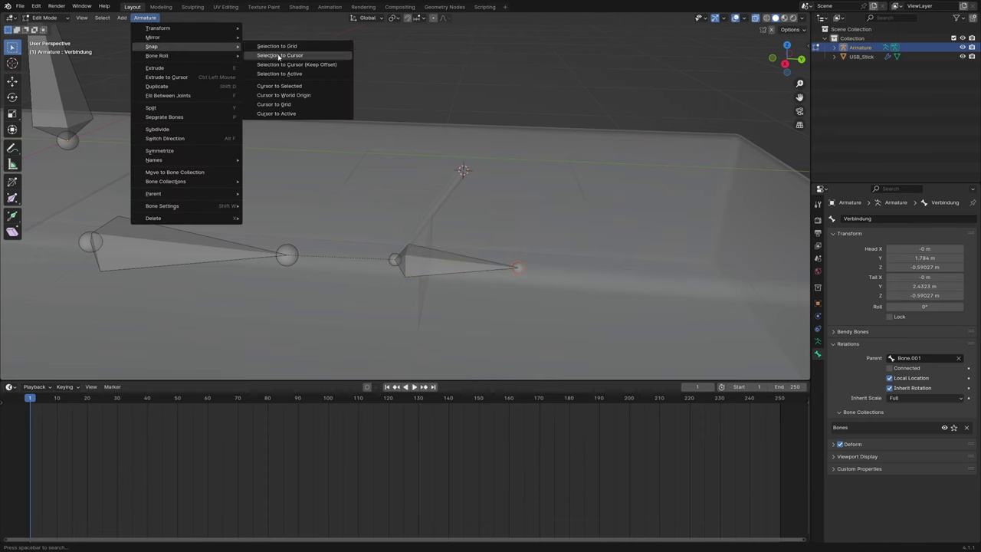
left_click(279, 56)
middle_click_drag(384, 192, 484, 138)
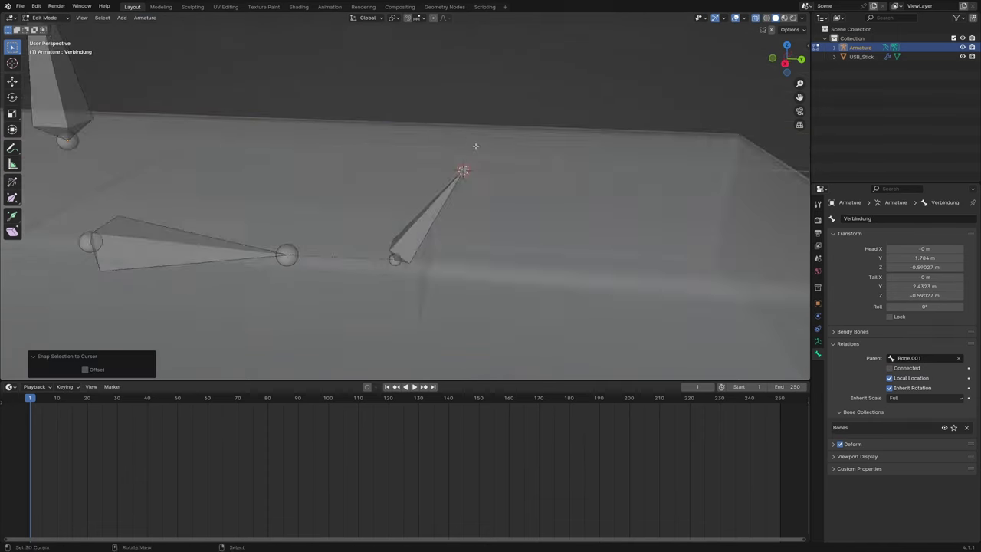
middle_click_drag(468, 149, 484, 137)
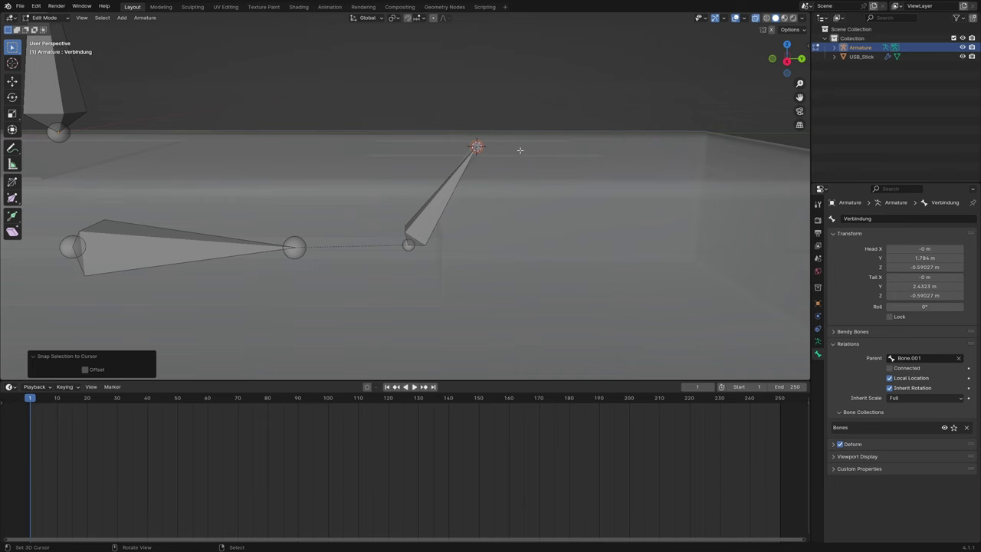
Extrude a Z-aligned bone from the Verbindung tip and rename it Face.
key("e")
key("z")
left_click(541, 125)
middle_click_drag(540, 125, 582, 153)
left_click(887, 219)
type("Face")
key("Return")
middle_click_drag(628, 281, 664, 304)
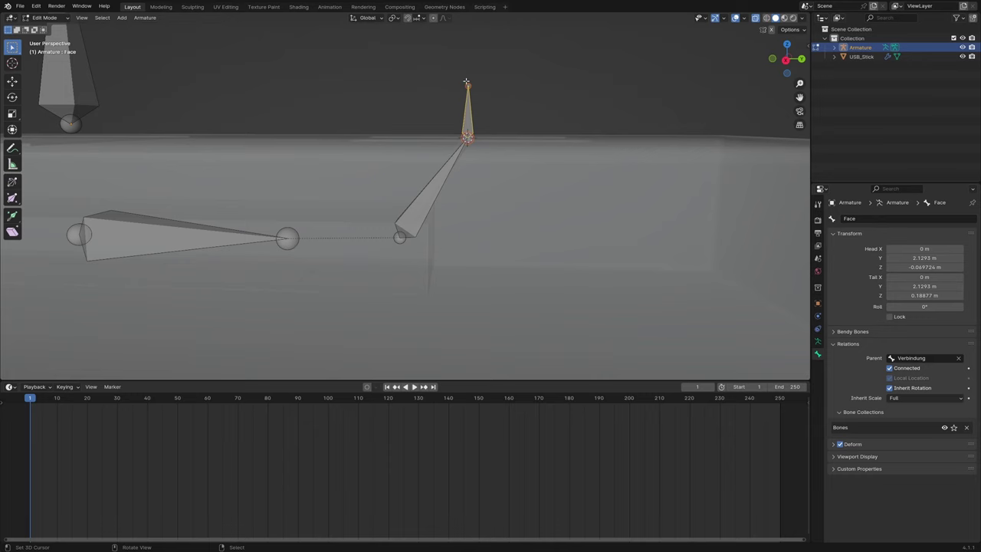
left_click(923, 398)
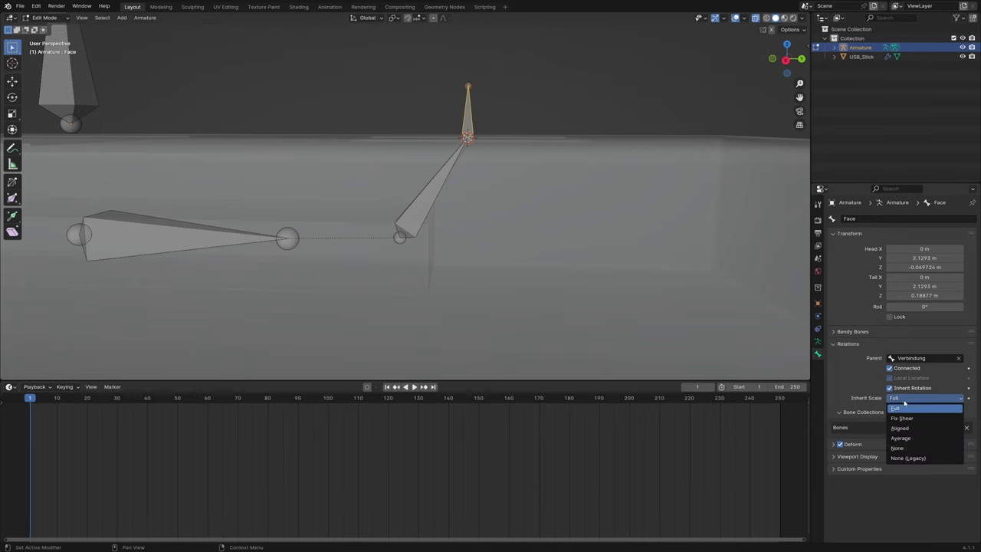
middle_click_drag(429, 253, 353, 197)
Extrude a disconnected upright bone from the Central_structure tip named Outer_face.
left_click(324, 230)
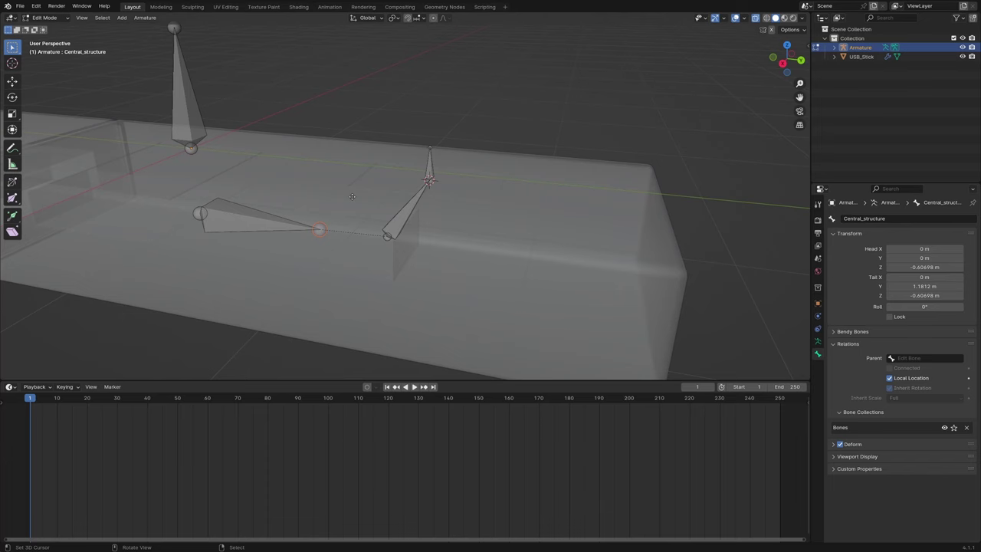
key("e")
key("z")
left_click(351, 184)
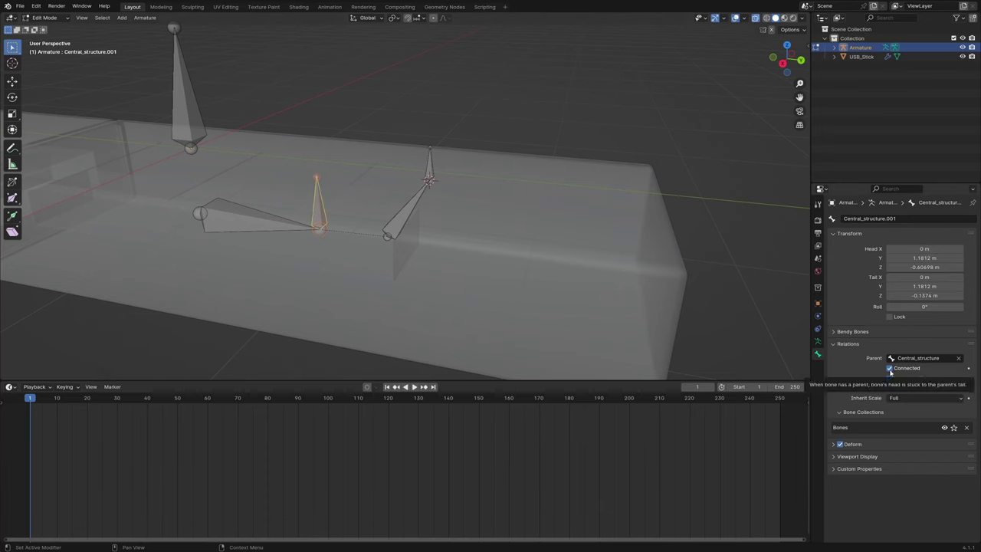
left_click(889, 367)
left_click(908, 219)
type("Outer_face")
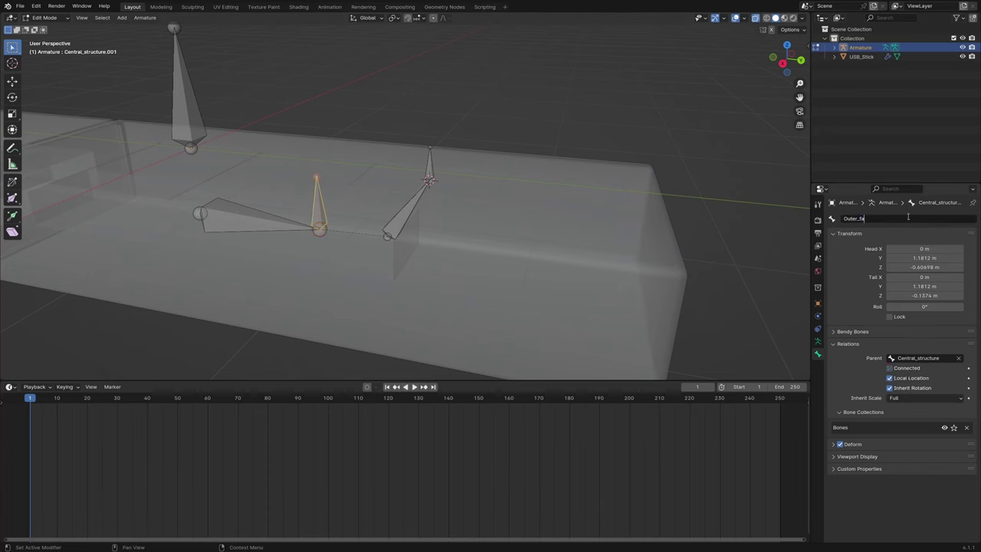
key("Return")
Raise Outer_face about 0.6 m, move it over the left flat plate, and exit edit mode.
key("g")
key("z")
left_click(576, 168)
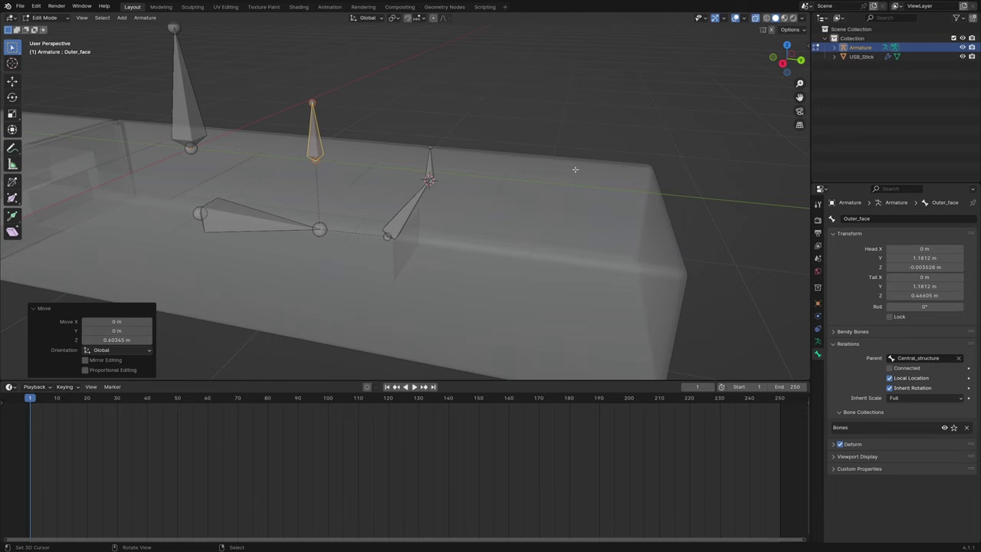
key("KP_7")
key("g")
left_click(567, 299)
middle_click_drag(567, 299, 267, 174)
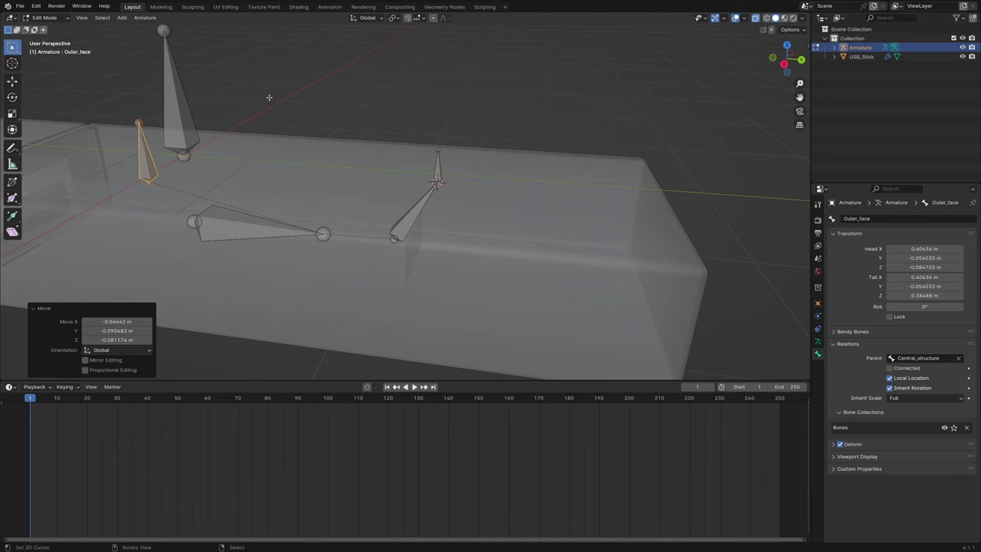
key("Tab")
key("Tab")
key("Tab")
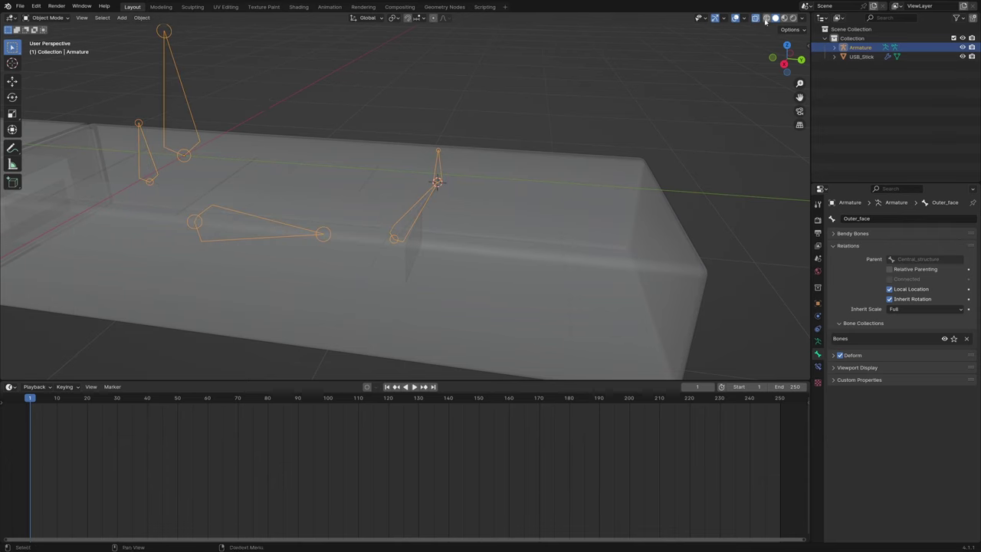
Parent USB_Stick to the Armature using Armature Deform With Empty Groups.
left_click(618, 183)
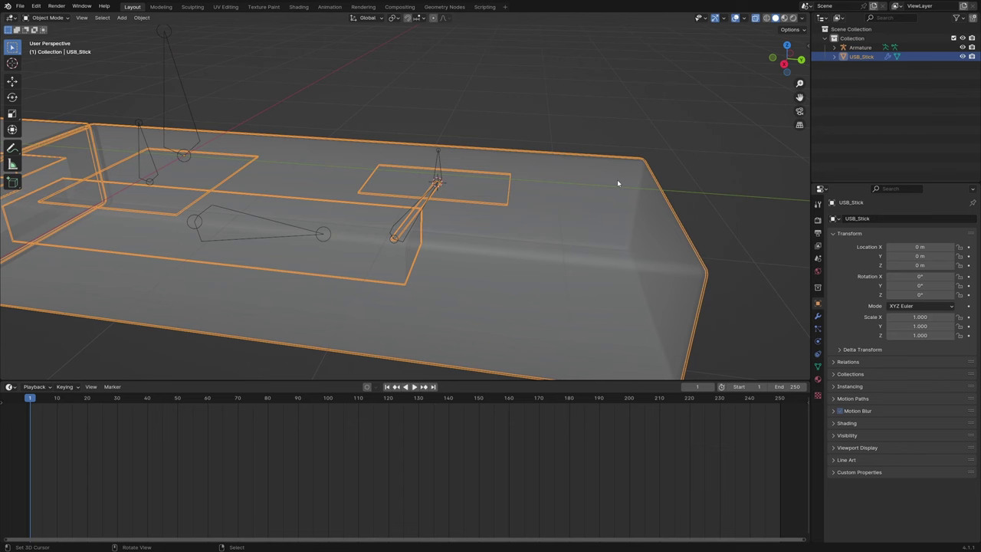
left_click(178, 74, "shift")
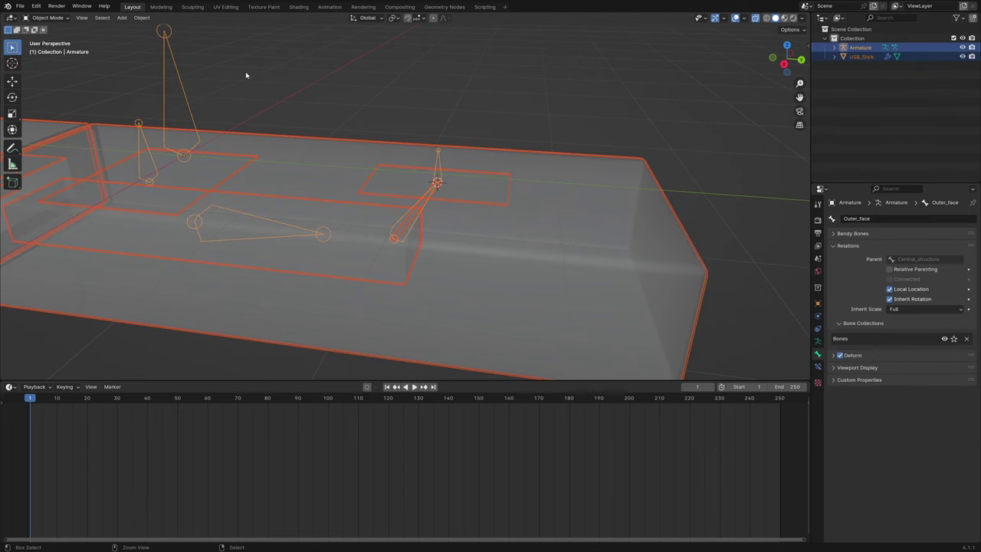
key("ctrl+p")
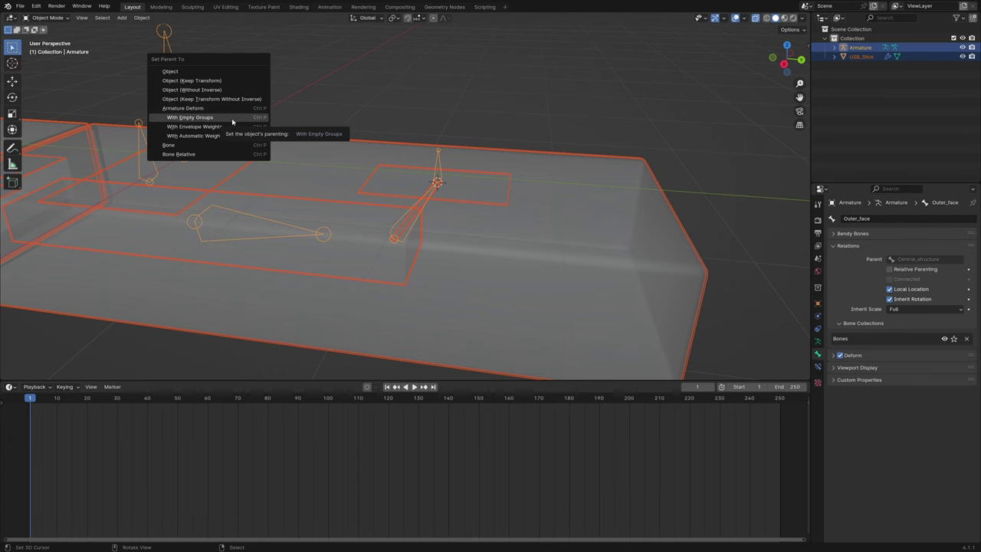
left_click(199, 117)
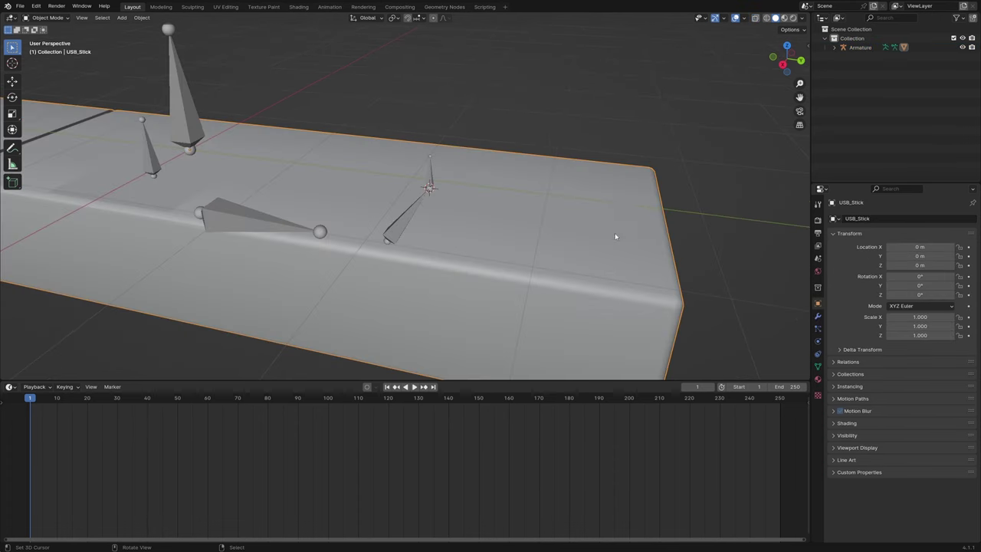
Assign the selected plate faces to the Face vertex group.
middle_click_drag(514, 138, 522, 134)
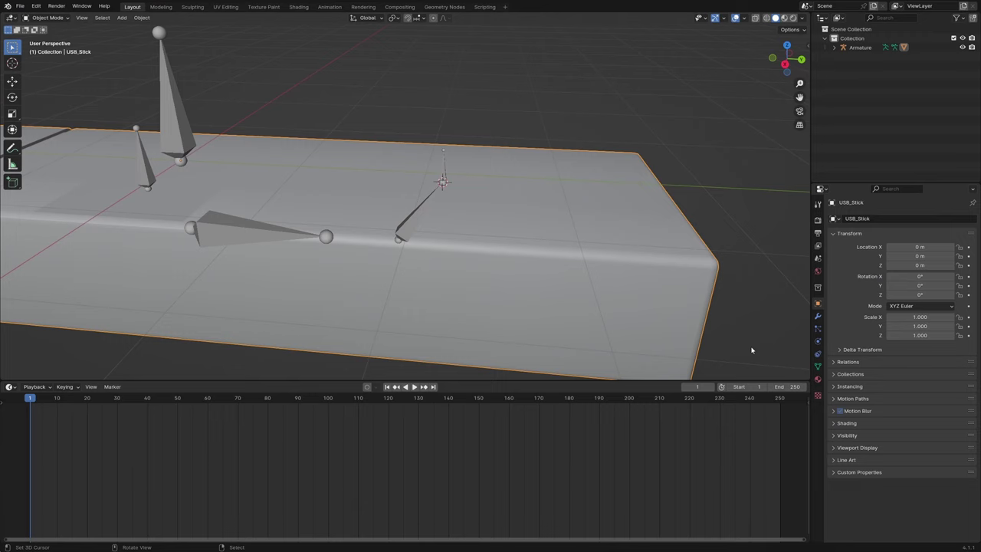
left_click(819, 368)
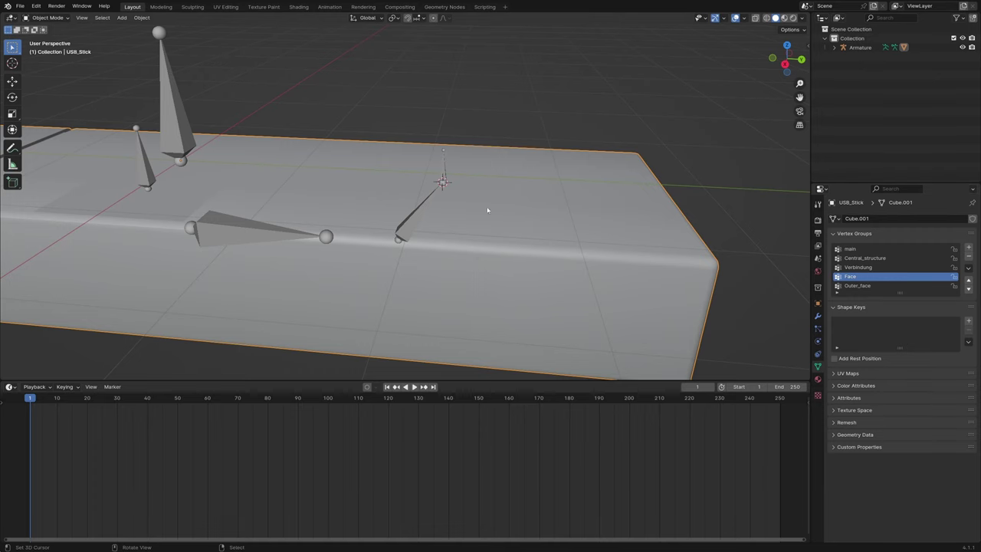
key("Tab")
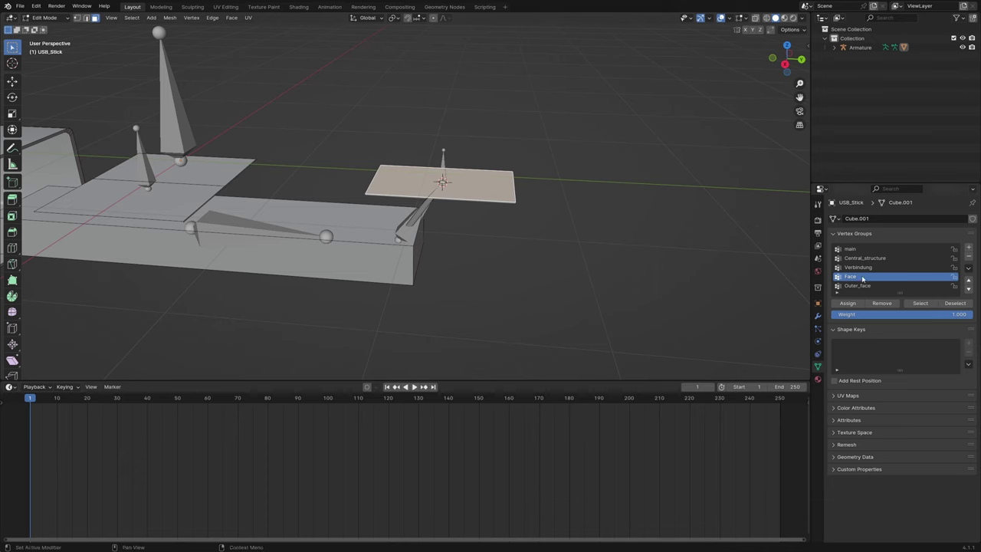
left_click(853, 306)
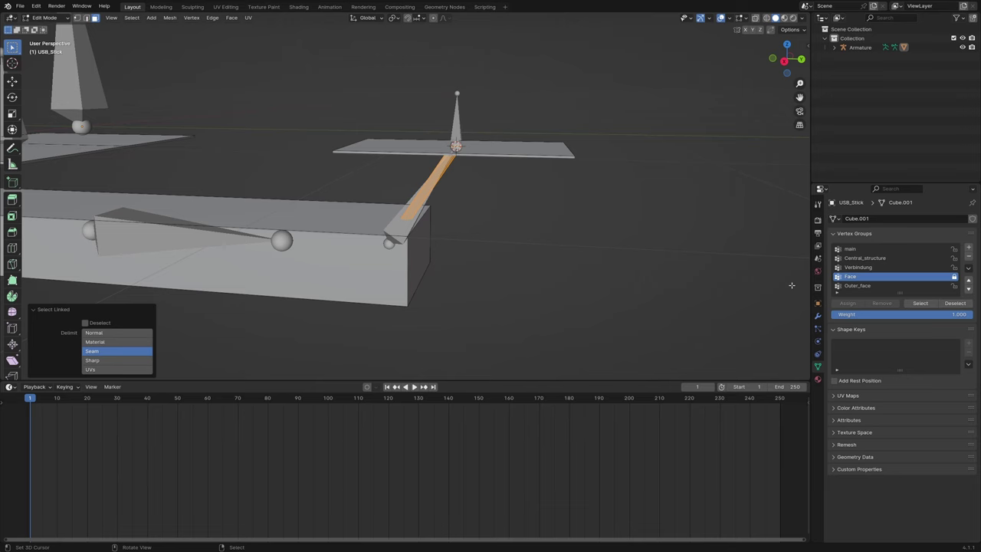
Assign the left flat plate to the Outer_face vertex group and lock it.
left_click(920, 267)
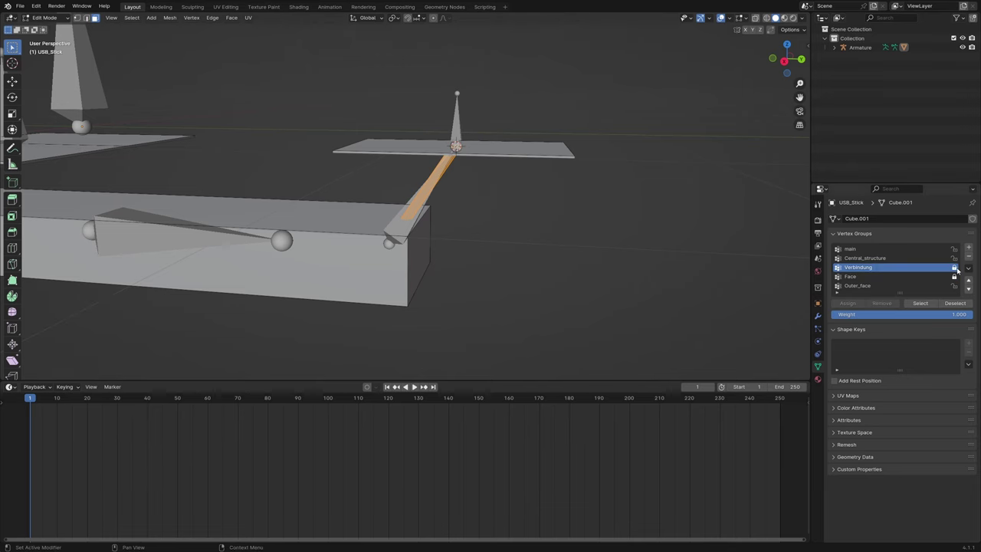
left_click(437, 222)
middle_click_drag(228, 149, 371, 187, "shift")
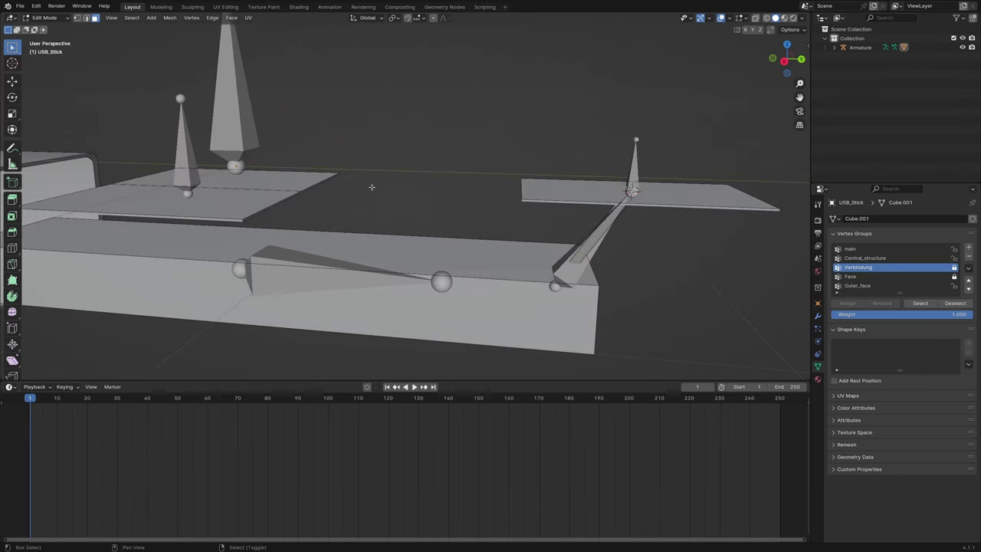
key("l")
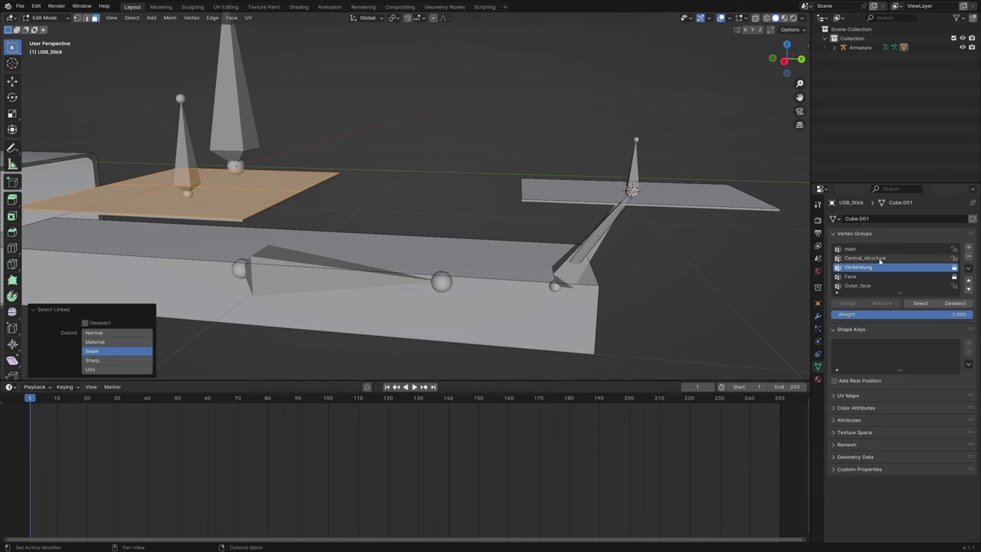
left_click(881, 287)
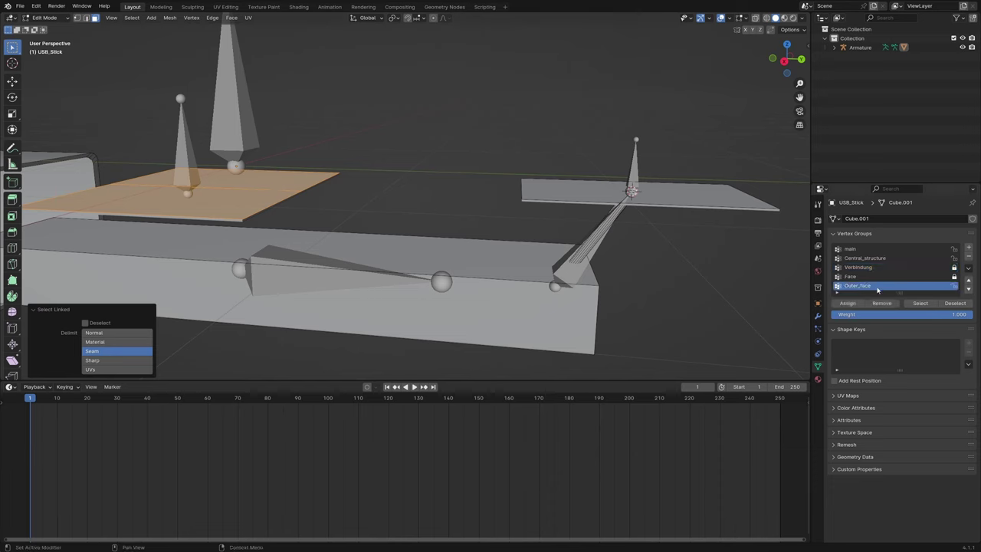
left_click(847, 302)
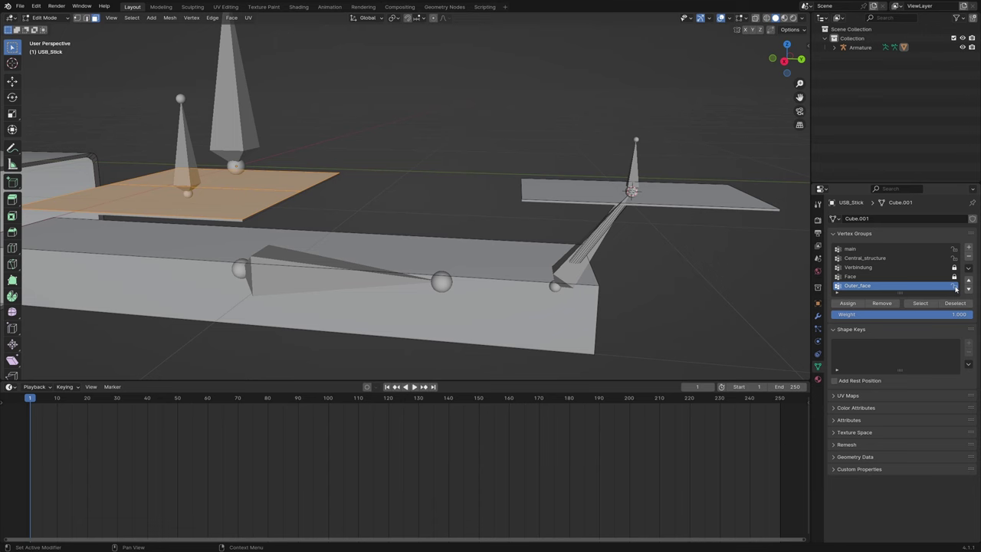
left_click(955, 286)
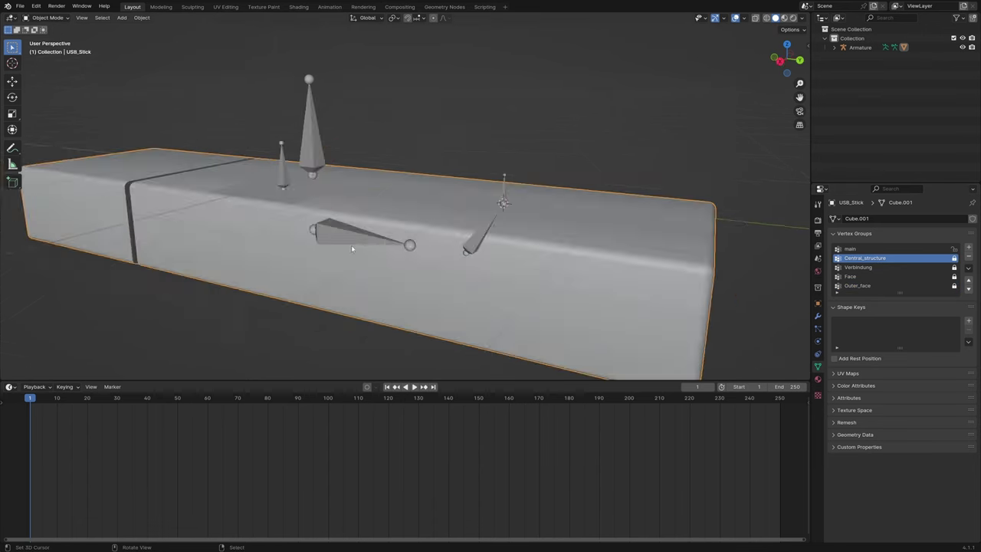
In Pose Mode, keyframe the Verbindung bone's rest pose at frame 1.
left_click(310, 143)
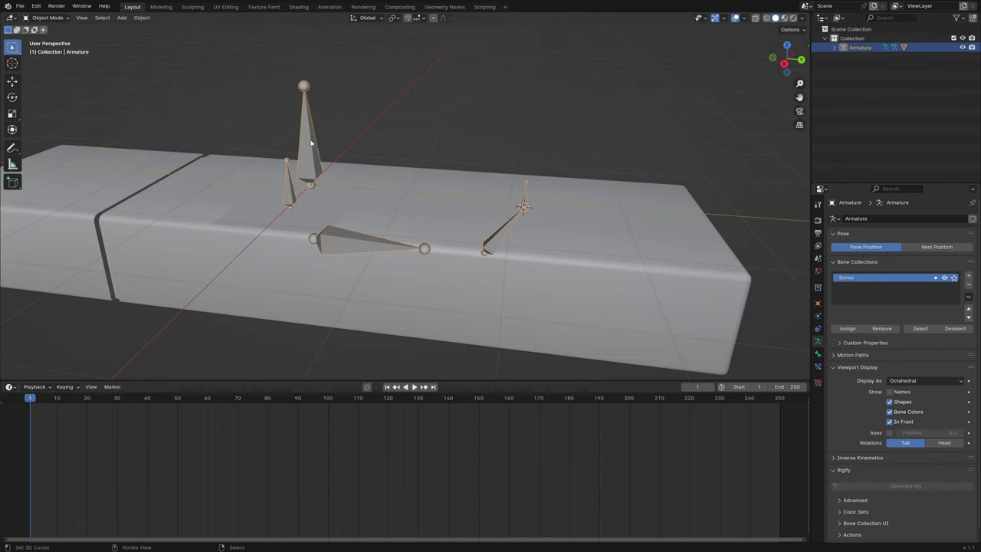
left_click(55, 17)
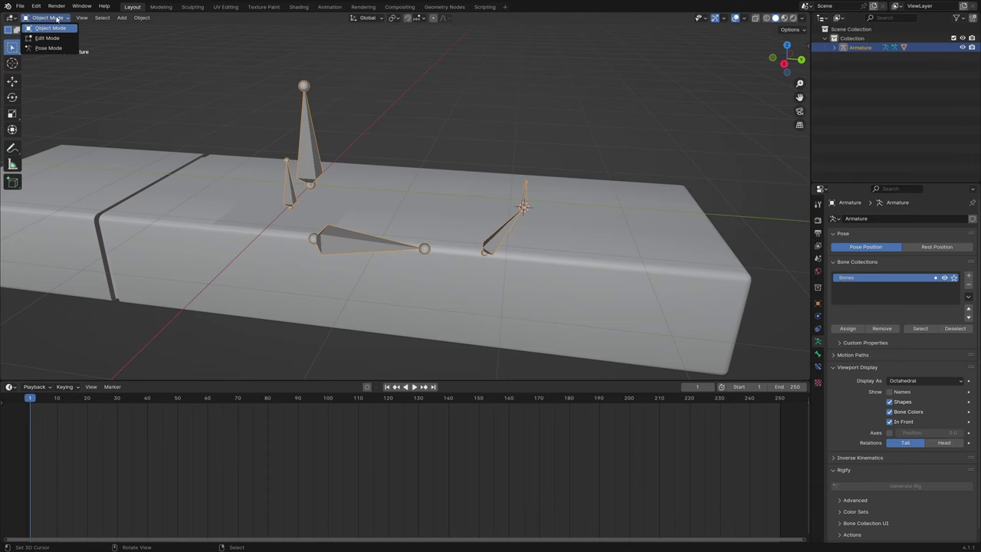
left_click(48, 49)
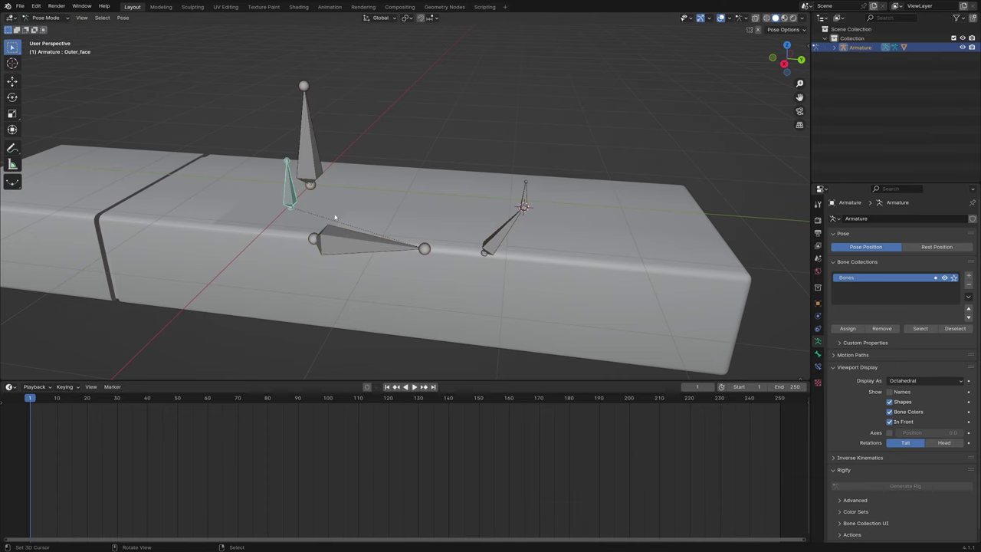
left_click(502, 232)
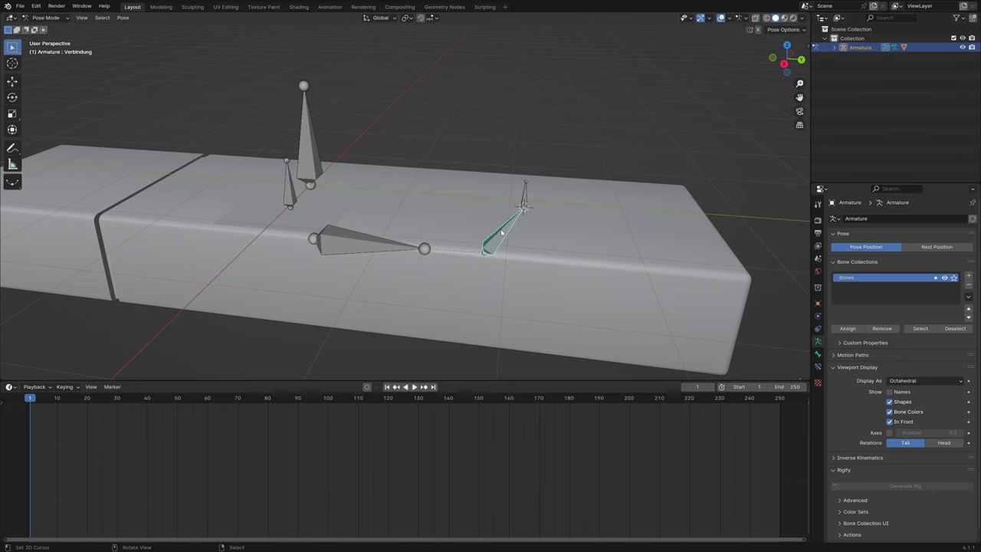
middle_click_drag(580, 240, 549, 194)
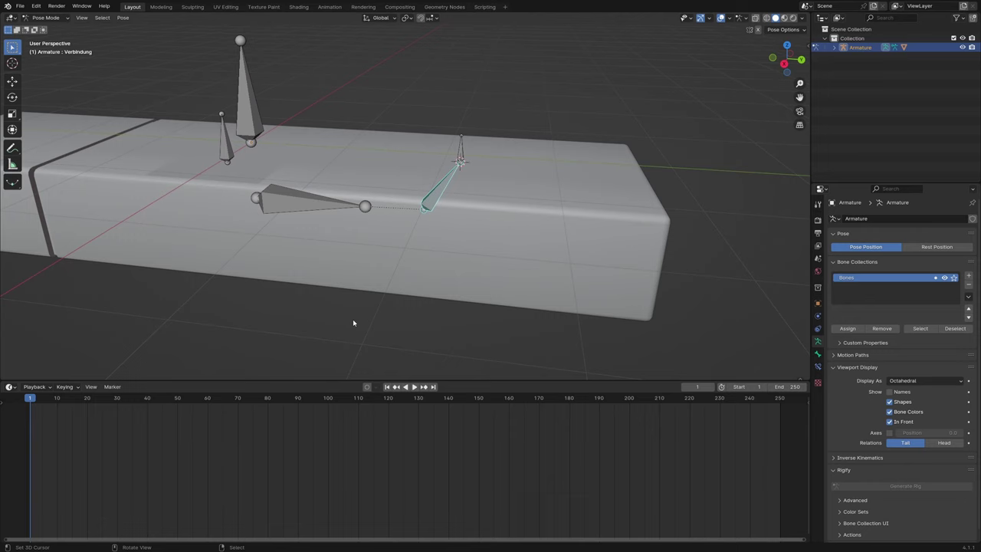
middle_click_drag(353, 323, 337, 330)
key("n")
key("i")
At frame 20, reduce the Verbindung bone's Y scale to 0.4.
left_click(89, 426)
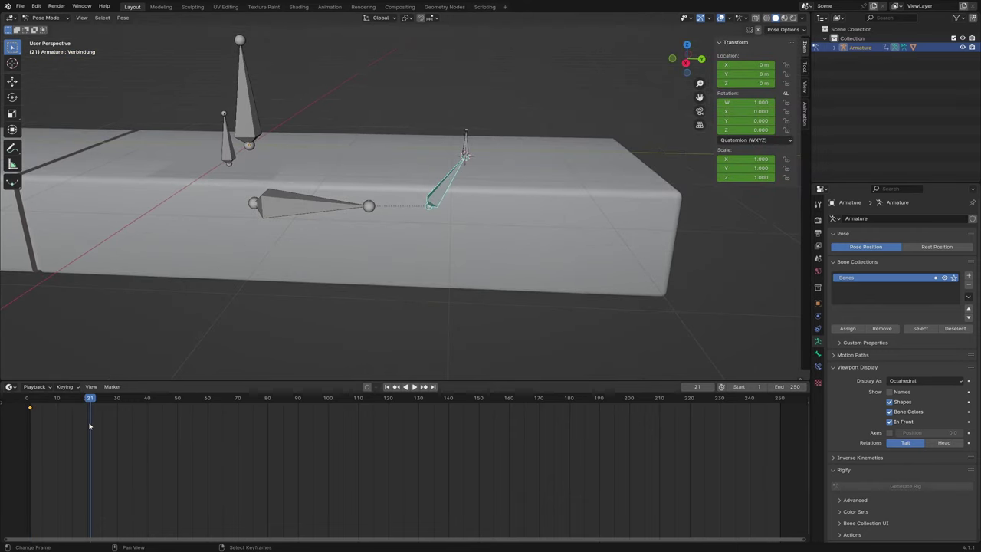
double_click(720, 171)
type("0.8")
key("Return")
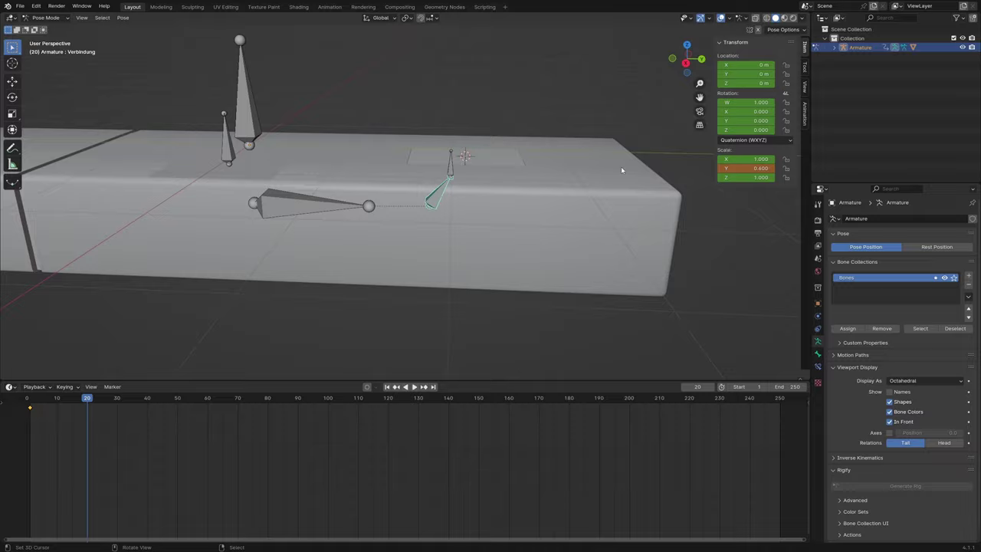
key("KP_Decimal")
left_click_drag(725, 174, 742, 171)
Key the shrunken Verbindung at frame 20, then key Outer_face's pose at frame 10.
key("i")
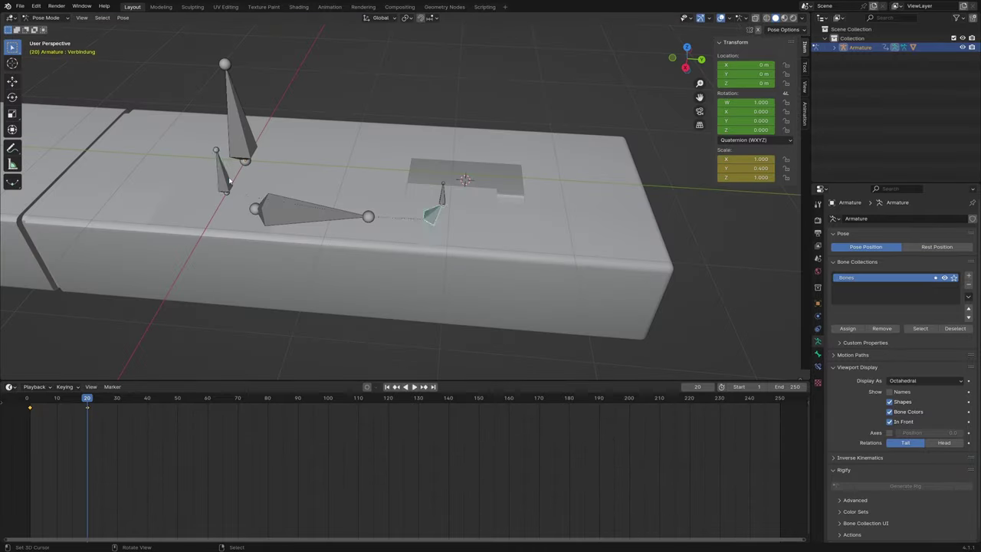
left_click(248, 192)
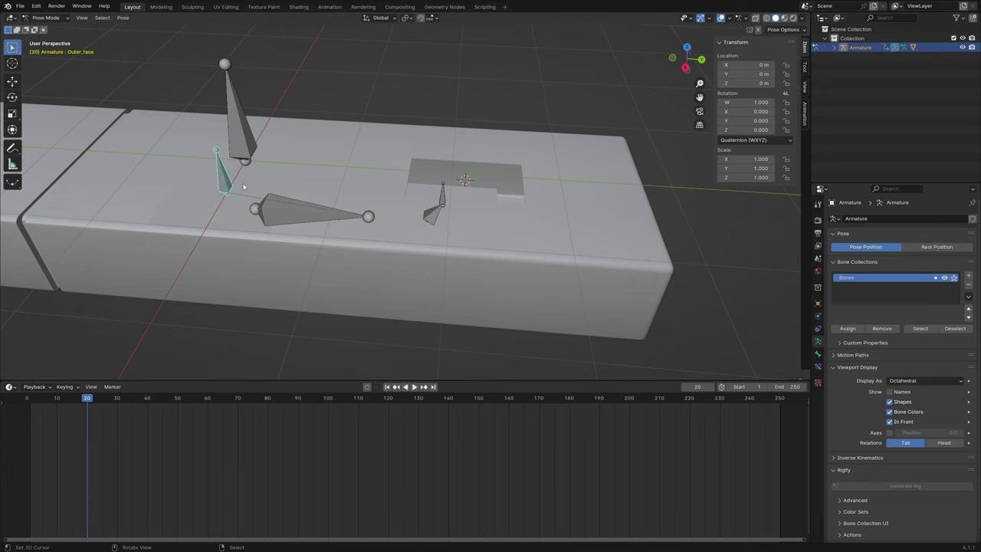
middle_click_drag(254, 209, 386, 205, "shift")
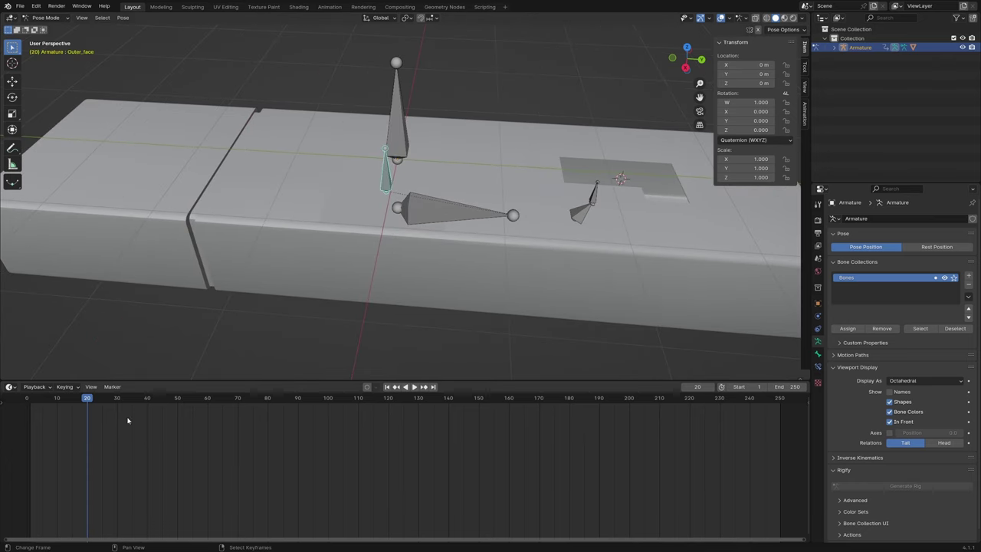
left_click(57, 413)
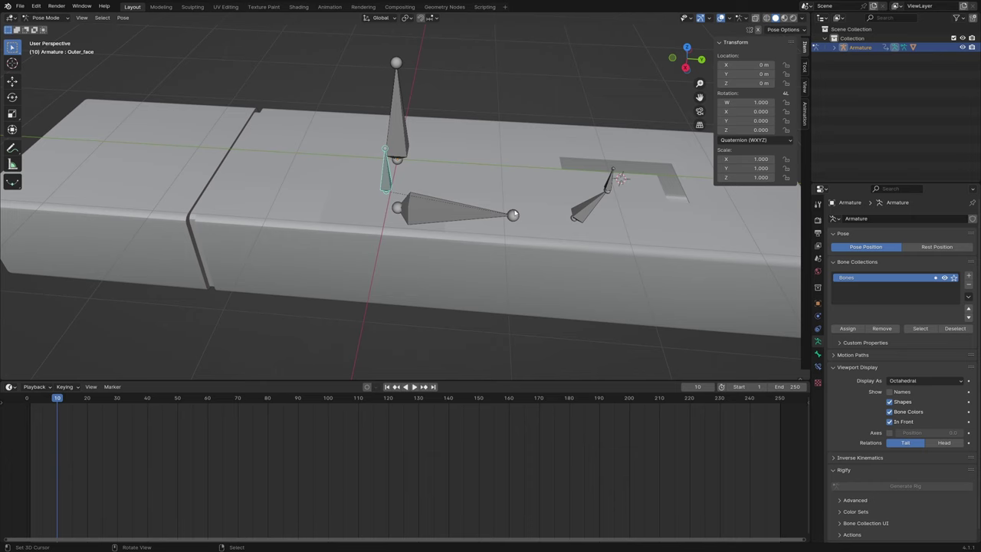
scroll(434, 218, "up", 3)
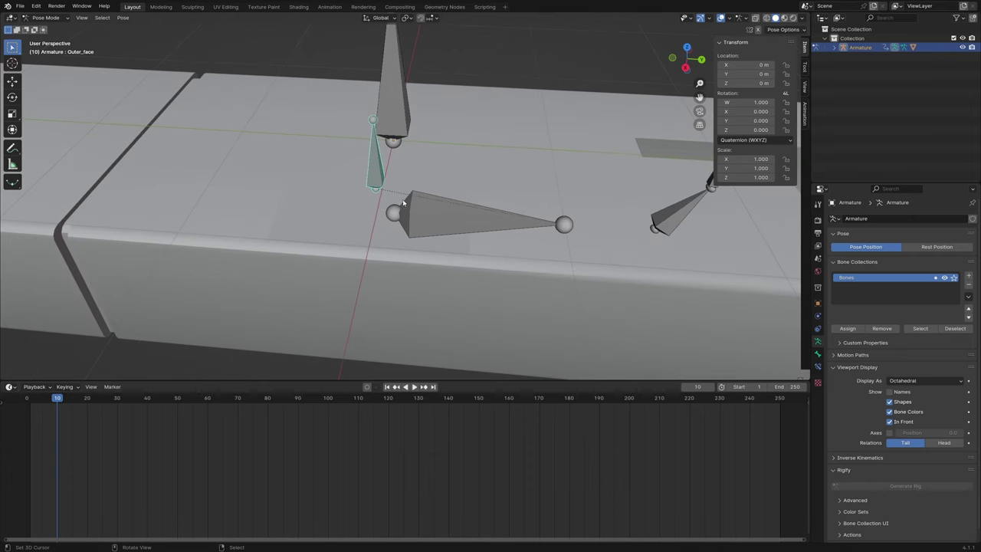
key("i")
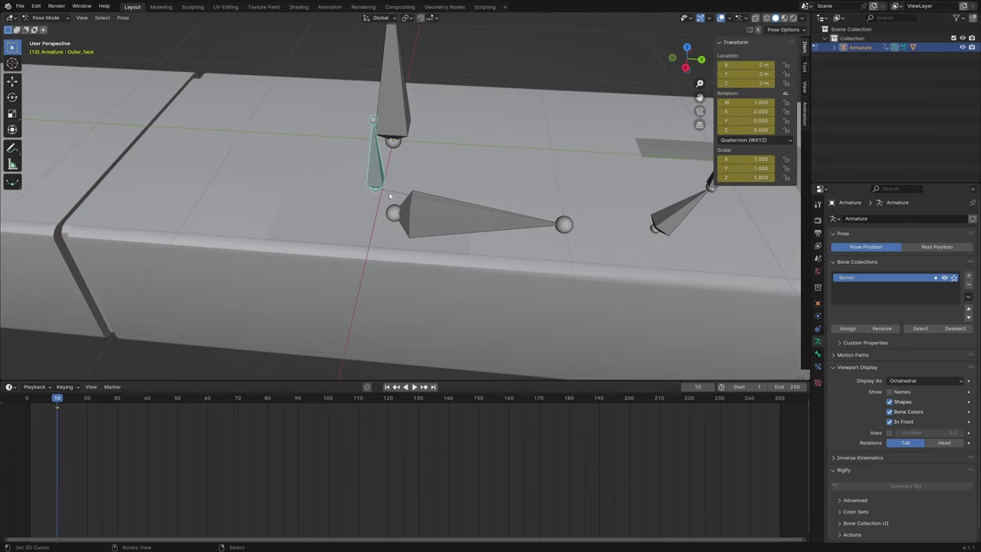
Lower Outer_face along Z and keyframe it at frame 15.
left_click(72, 419)
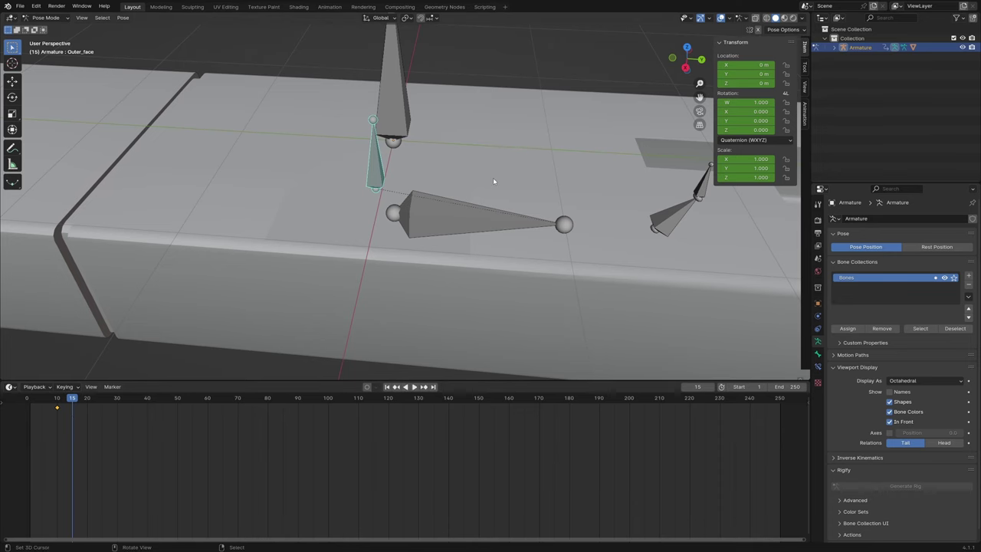
key("g")
key("z")
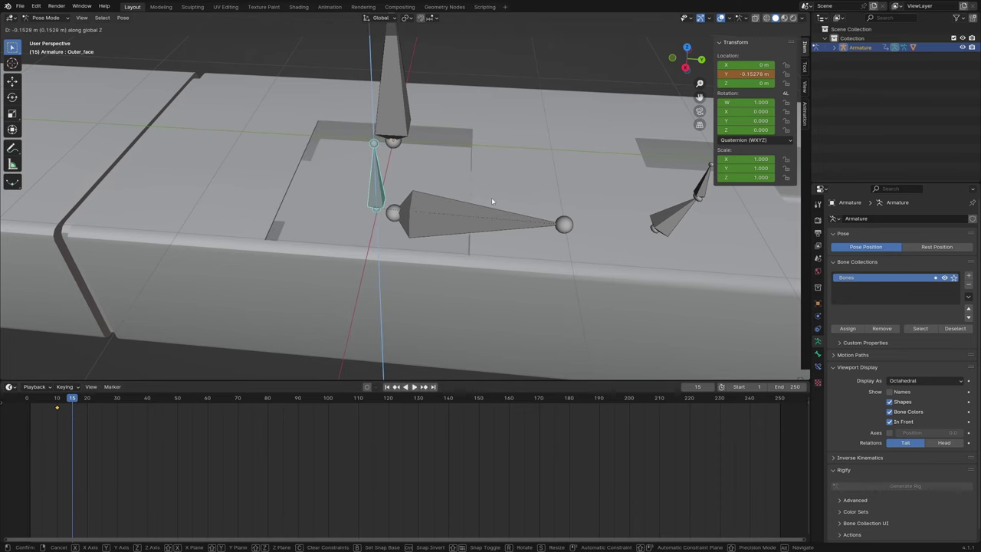
left_click(491, 197)
middle_click_drag(442, 204, 442, 212)
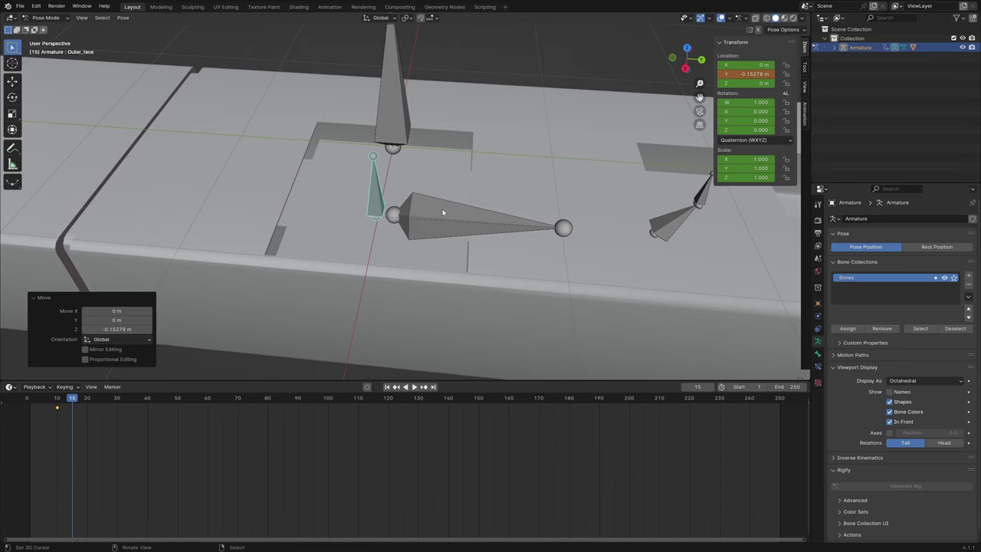
key("i")
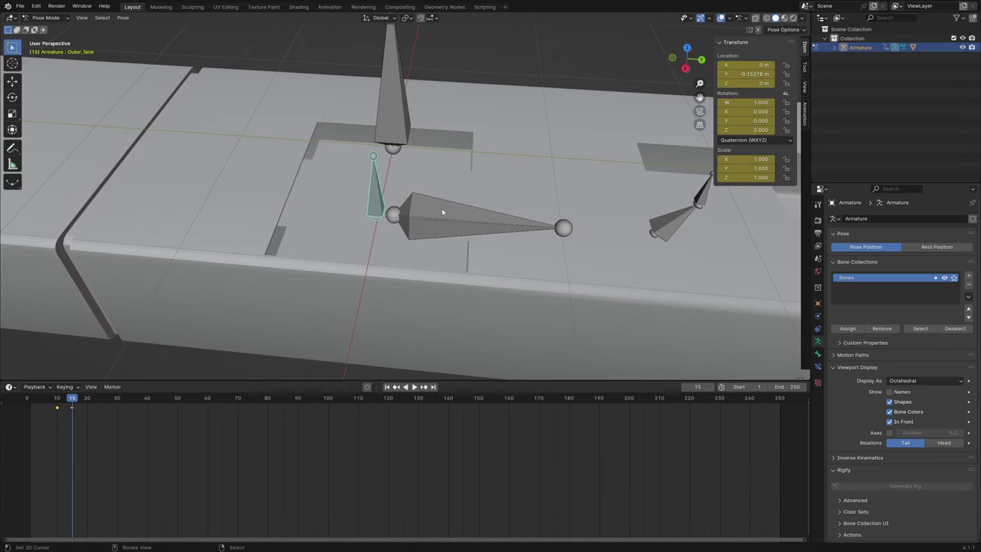
At frame 30, slide Outer_face along X, rotate it 90°, and keyframe it.
left_click(117, 414)
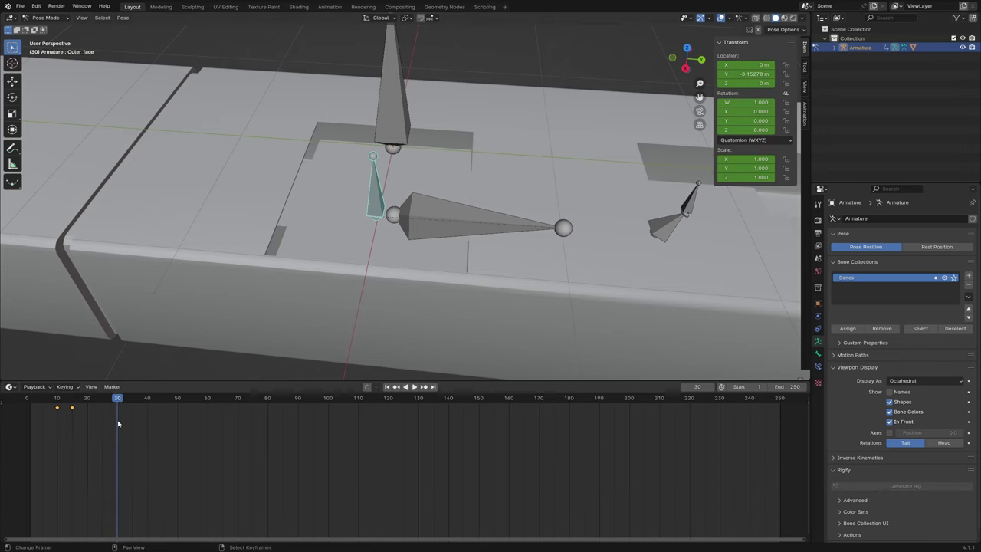
key("KP_1")
key("KP_7")
key("g")
key("x")
left_click(434, 257)
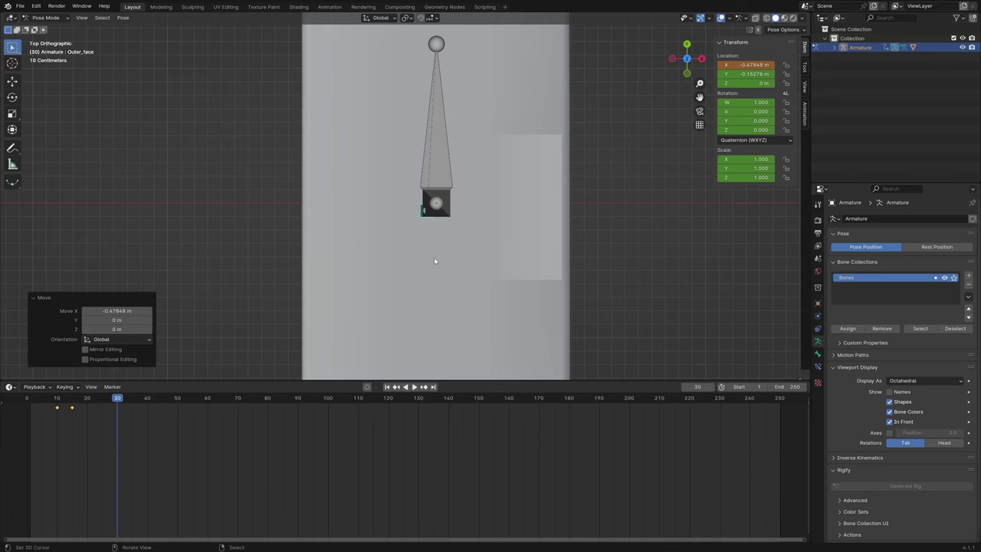
type("r90")
key("Return")
middle_click_drag(563, 252, 451, 178)
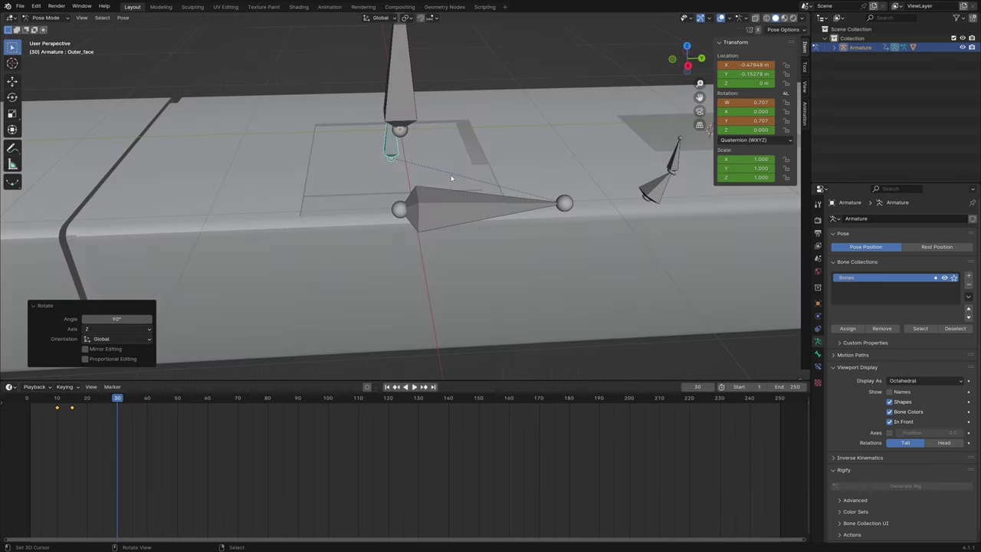
key("i")
Lower Outer_face further along Z, keyframe it at frame 40, and return to frame 1.
left_click(147, 419)
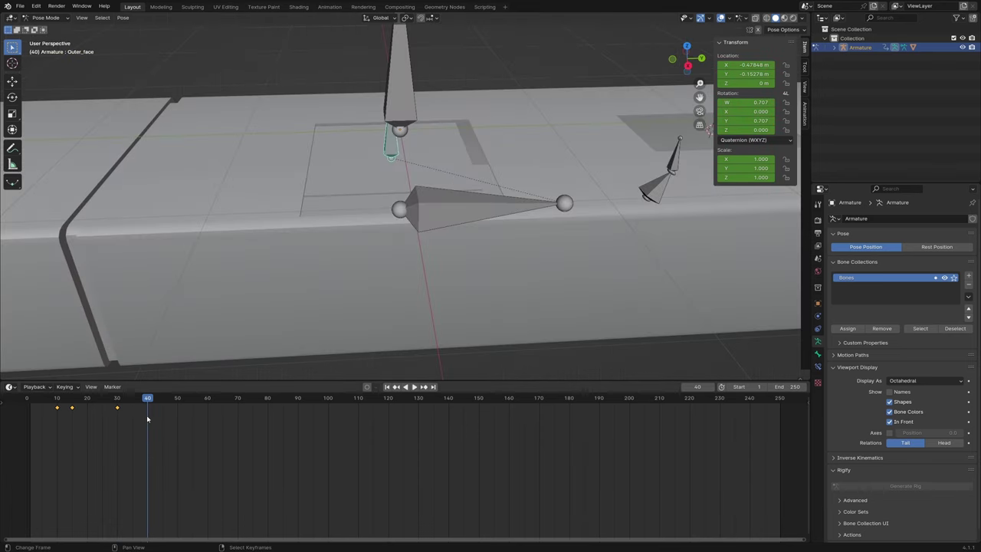
middle_click_drag(476, 184, 361, 161)
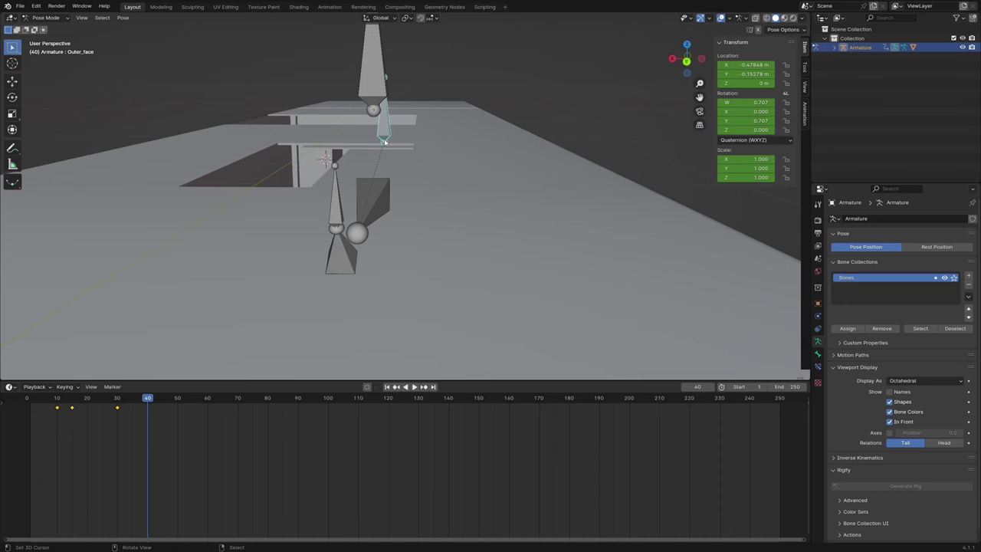
key("g")
key("z")
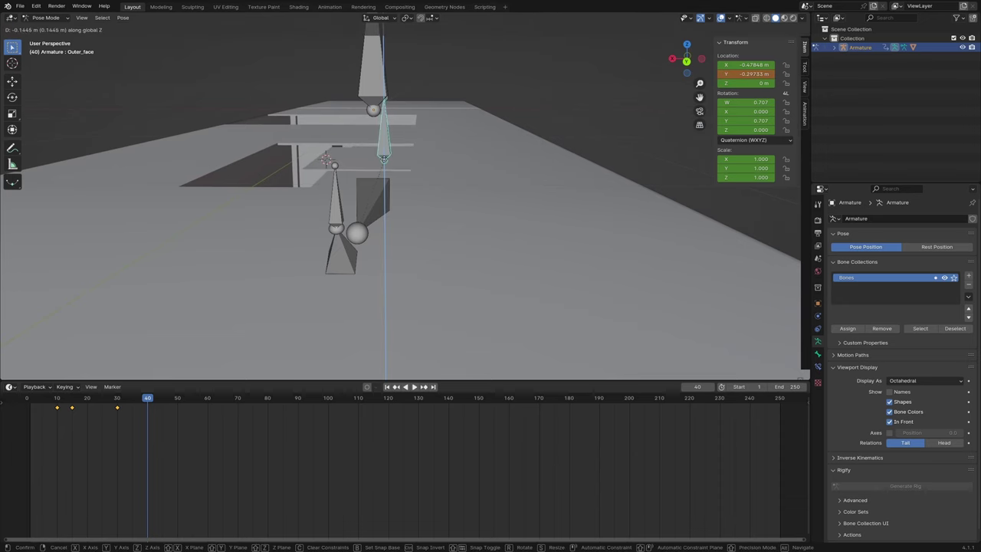
left_click(385, 162)
key("i")
middle_click_drag(385, 162, 475, 182)
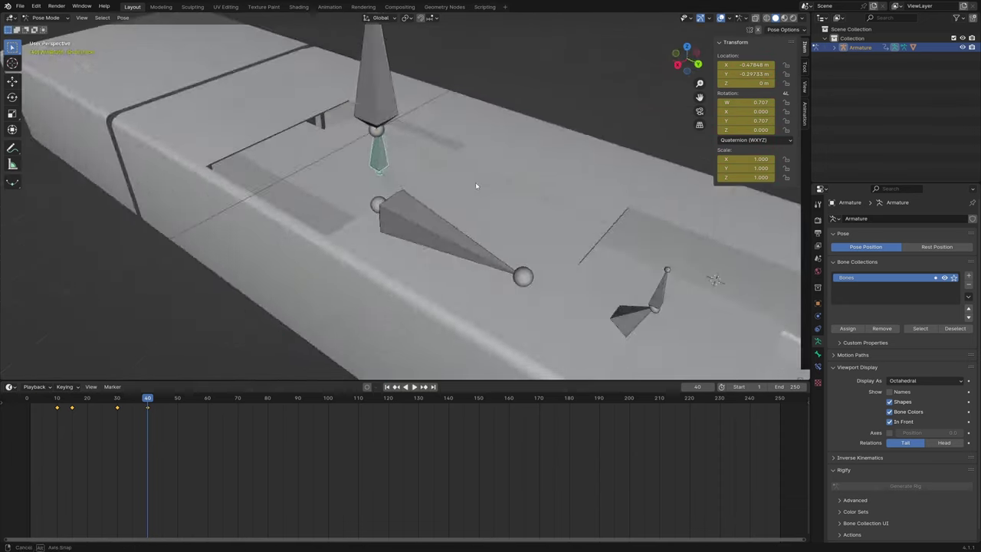
scroll(476, 182, "down", 4)
key("shift+Left")
Set the timeline end frame to 50 and play the animation back.
left_click(779, 387)
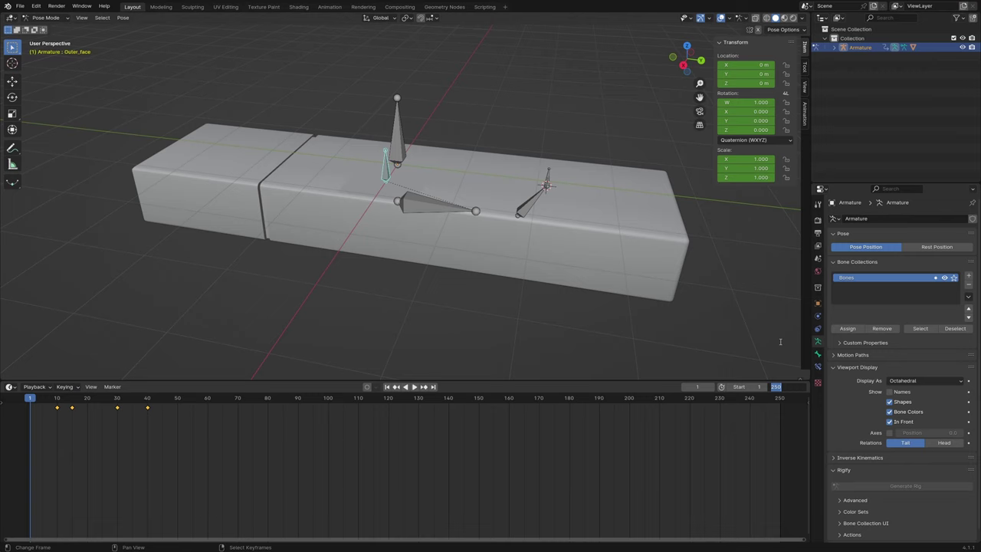
type("50")
key("Return")
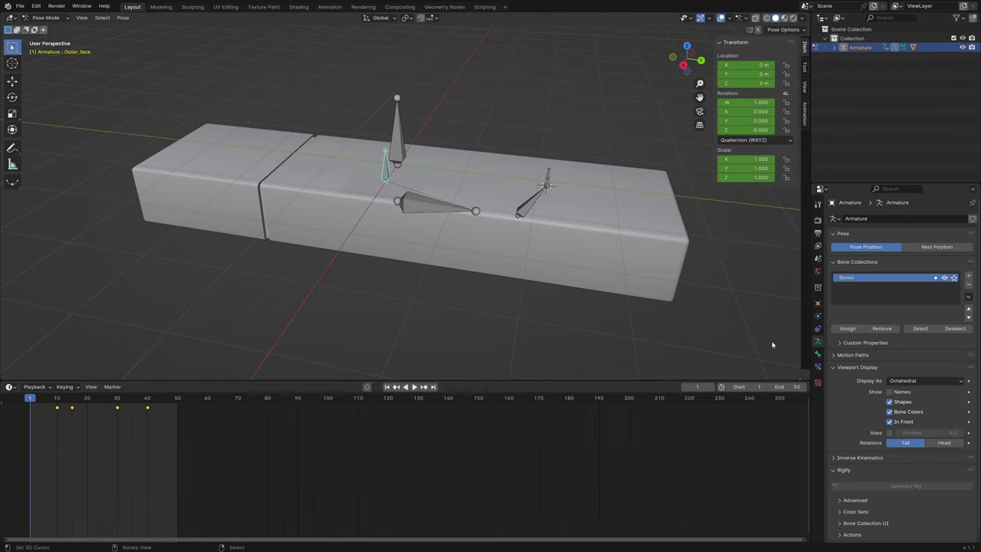
left_click(418, 389)
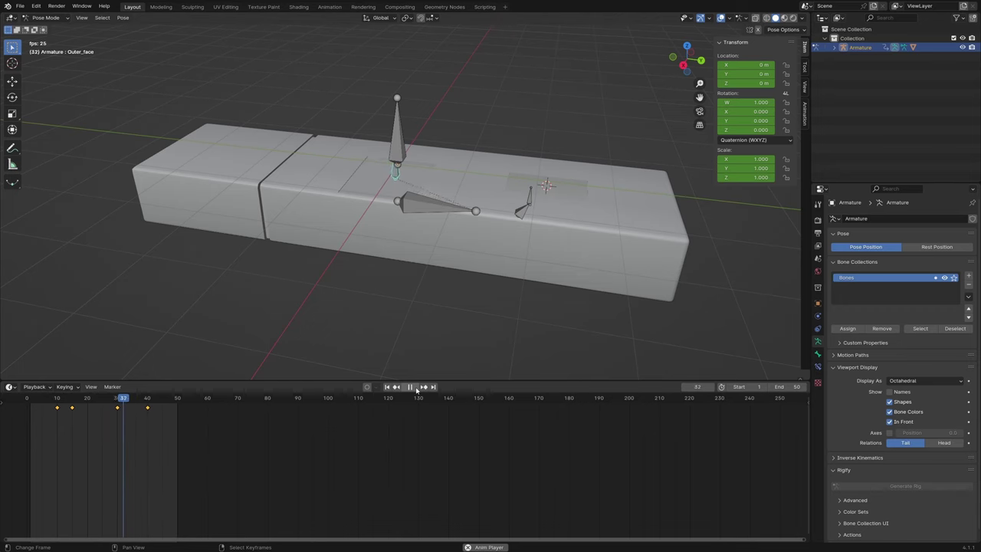
middle_click_drag(456, 212, 530, 236)
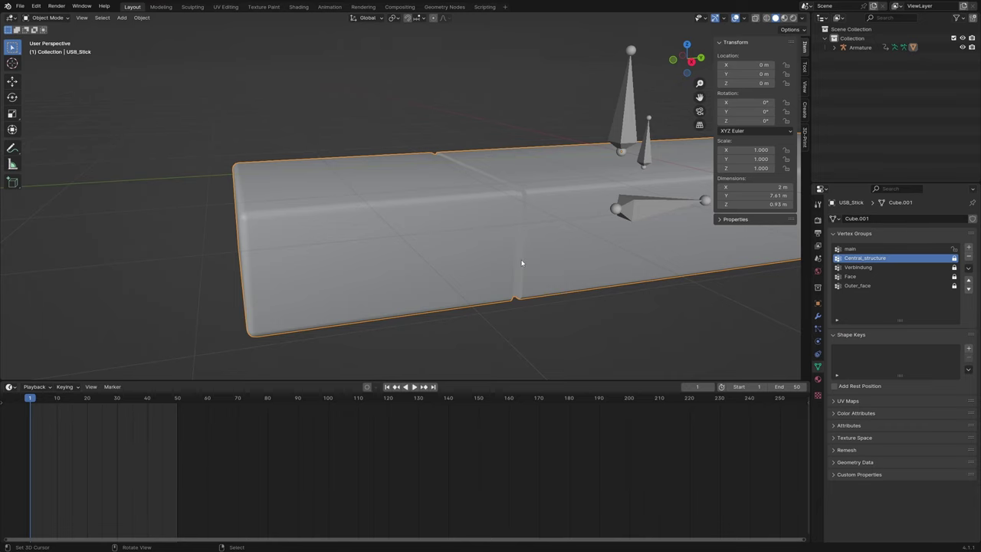
Select the stick's whole front cap part in Edit Mode and hide it.
key("Tab")
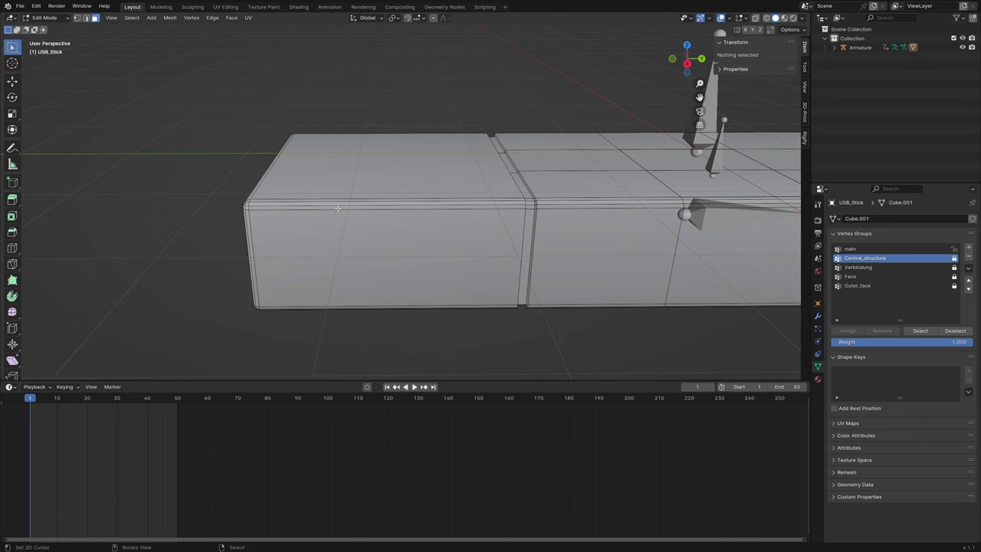
key("l")
middle_click_drag(338, 207, 371, 189)
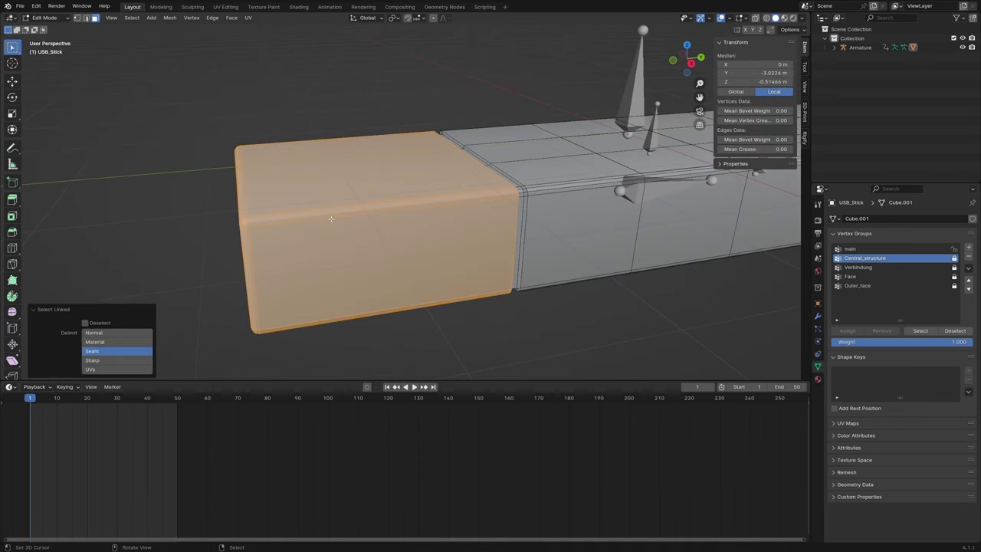
key("h")
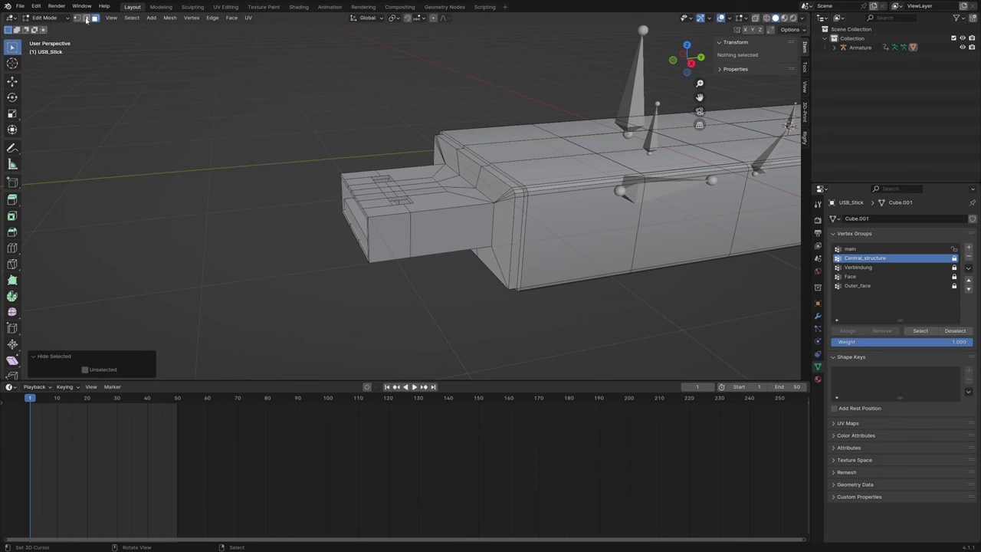
Select the edges where the plug meets the body and split the faces along them.
left_click(85, 18)
middle_click_drag(406, 222, 438, 213)
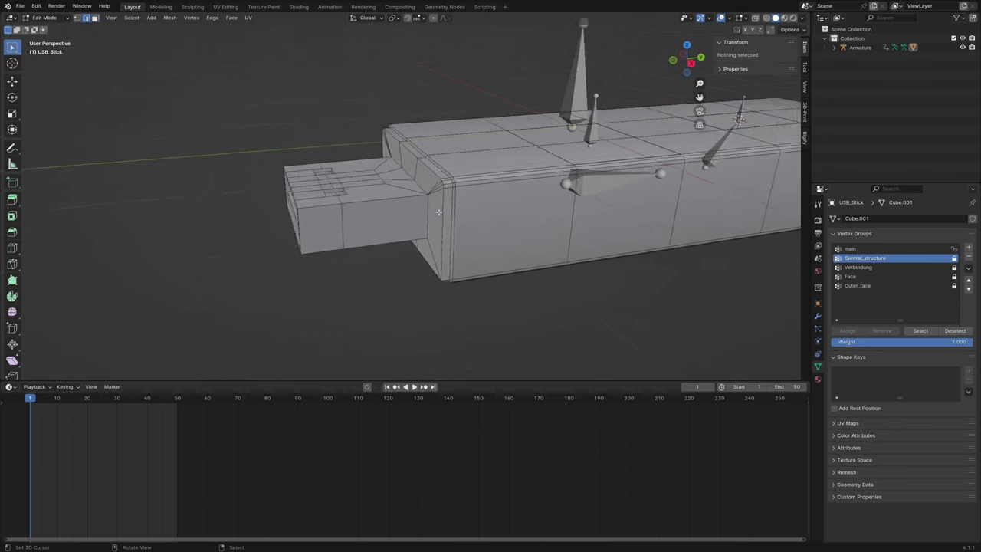
scroll(438, 212, "up", 2)
left_click(440, 214)
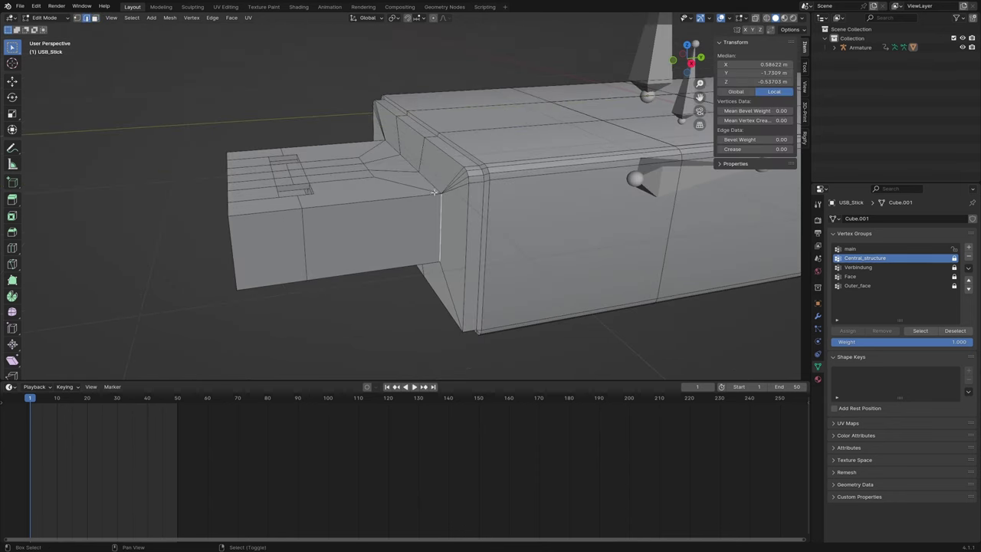
left_click(414, 167, "shift")
middle_click_drag(413, 168, 247, 17)
left_click(349, 319, "shift")
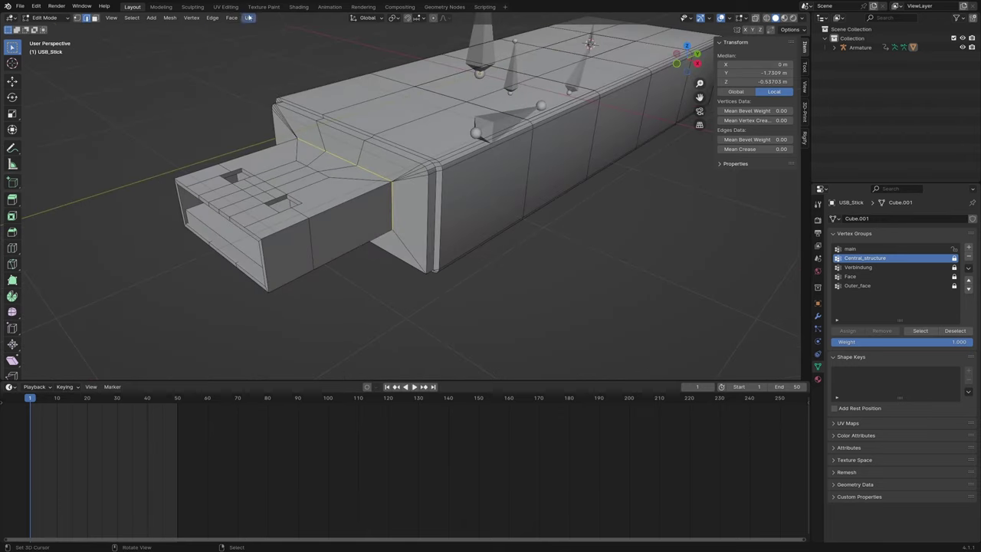
left_click(171, 18)
mouse_move(204, 101)
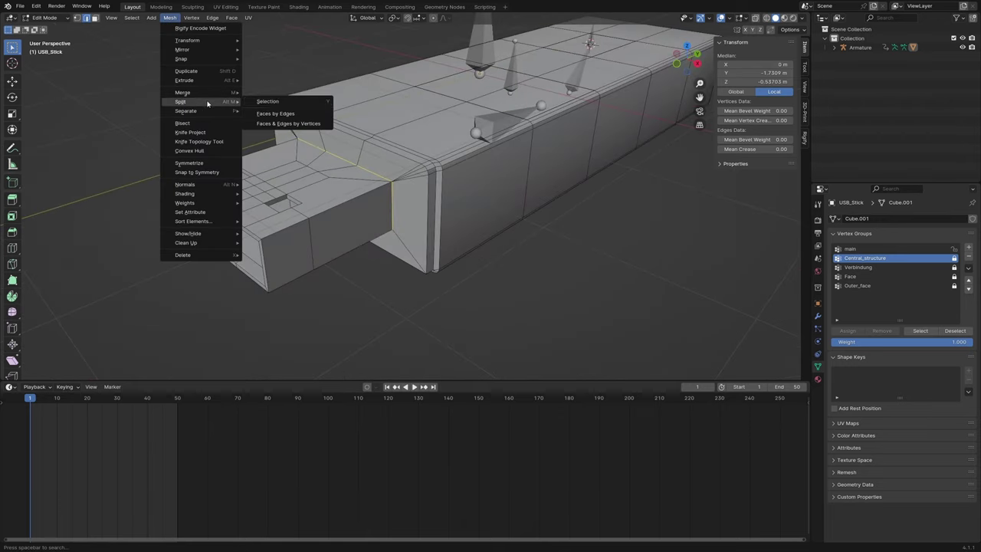
left_click(295, 115)
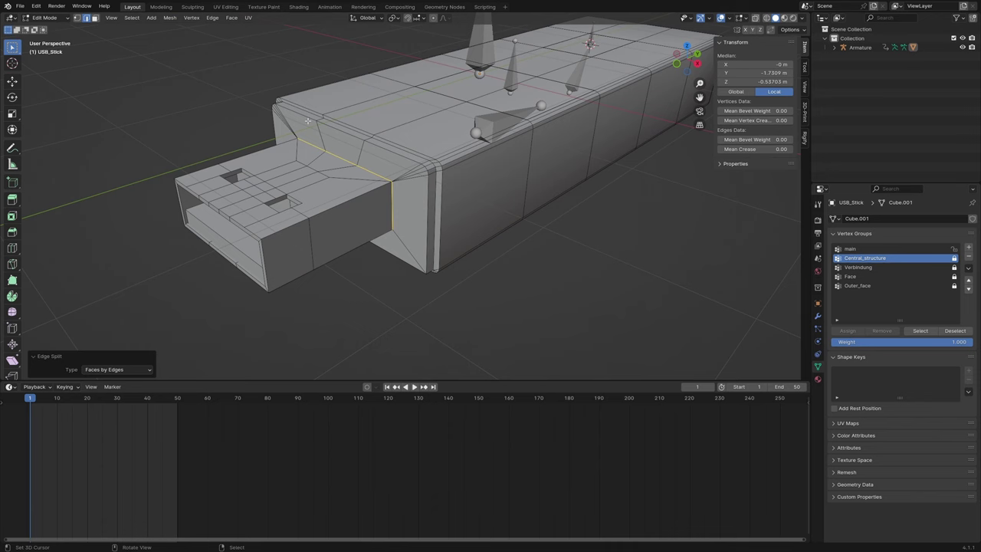
key("shift+s")
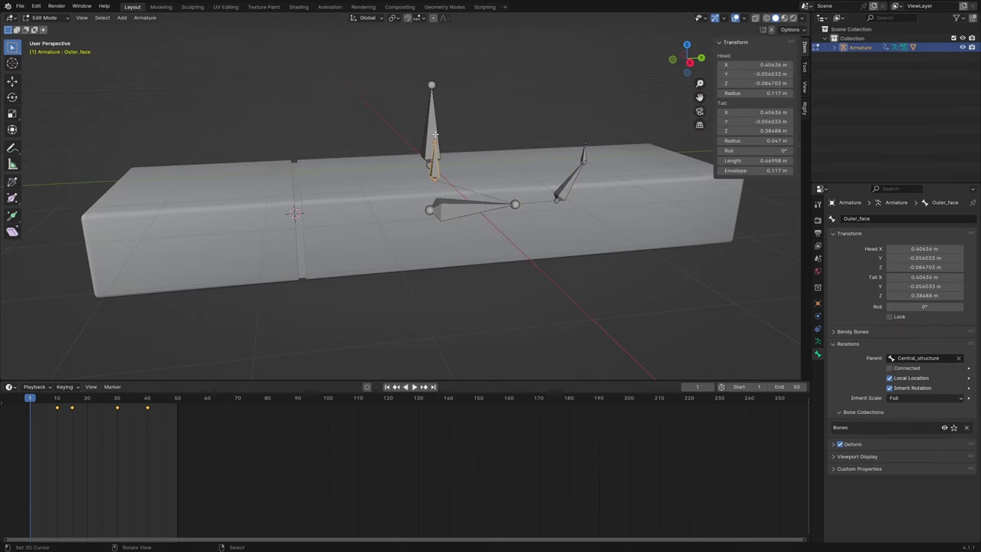
Extrude a disconnected bone from Central_structure's tail along Y and name it Stecker.
key("alt+a")
left_click(532, 213)
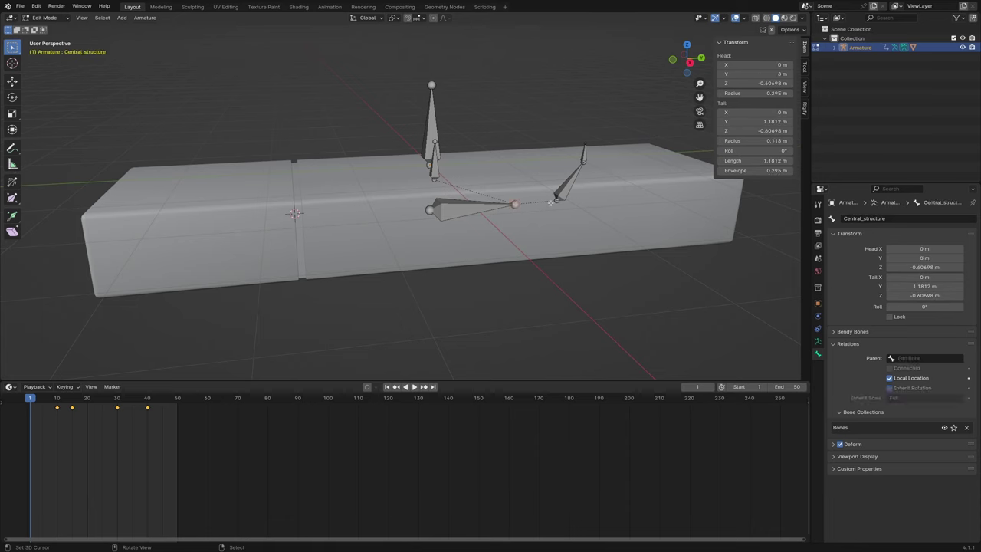
key("e")
key("y")
left_click(537, 205)
left_click(537, 205)
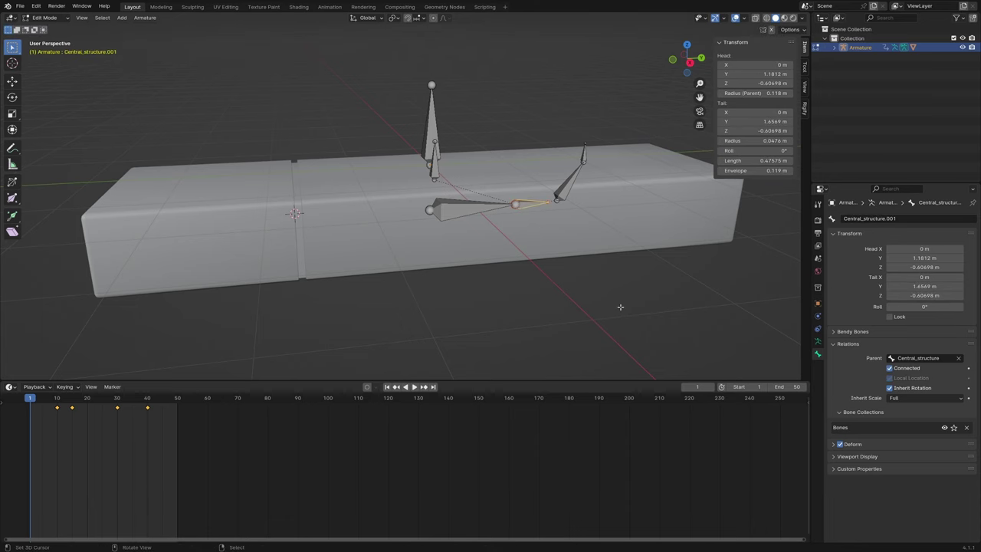
left_click(890, 368)
left_click(902, 219)
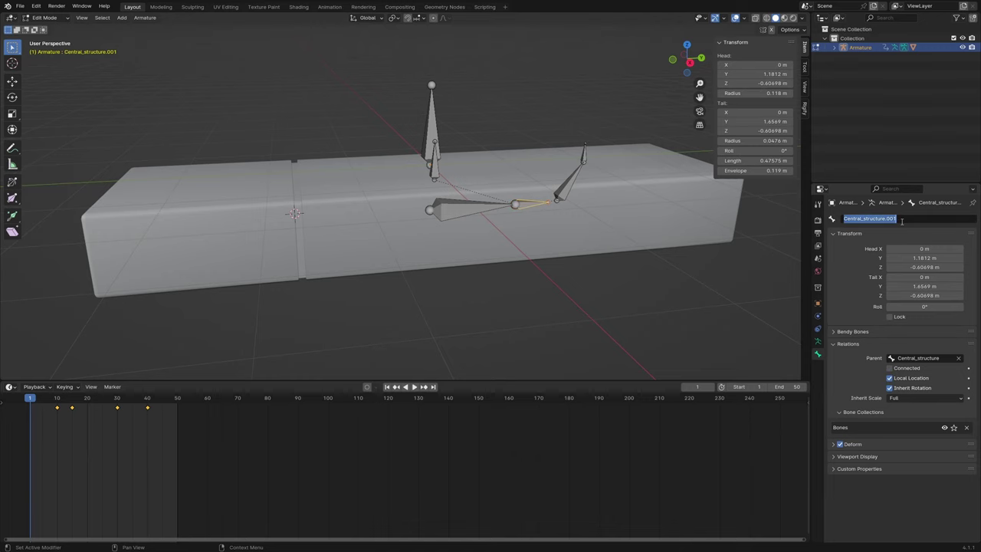
type("Stecker")
key("Return")
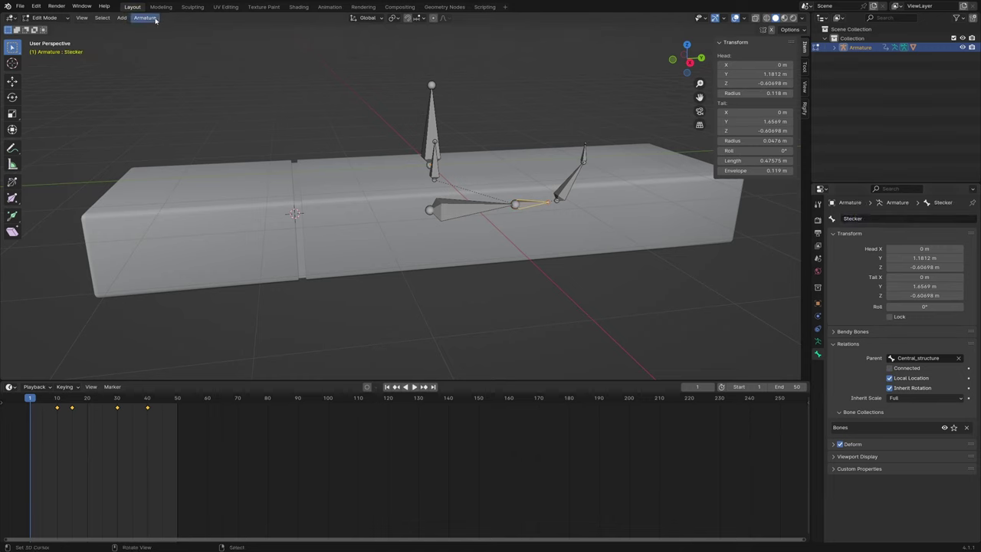
Snap the Stecker bone to the cursor at the plug, rotate it 180° around Z, re-snap it, and exit edit mode.
left_click(145, 17)
mouse_move(176, 51)
left_click(296, 56)
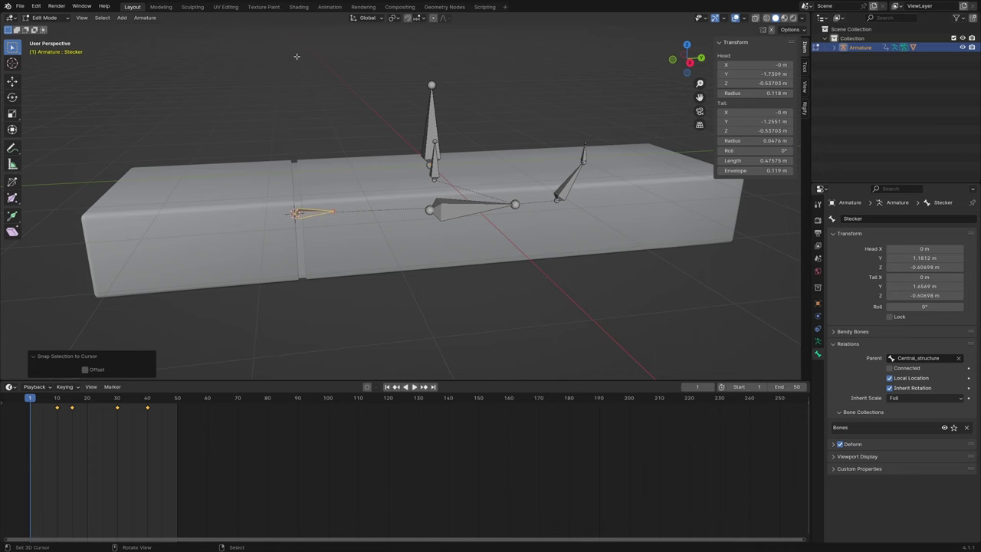
type("rz180")
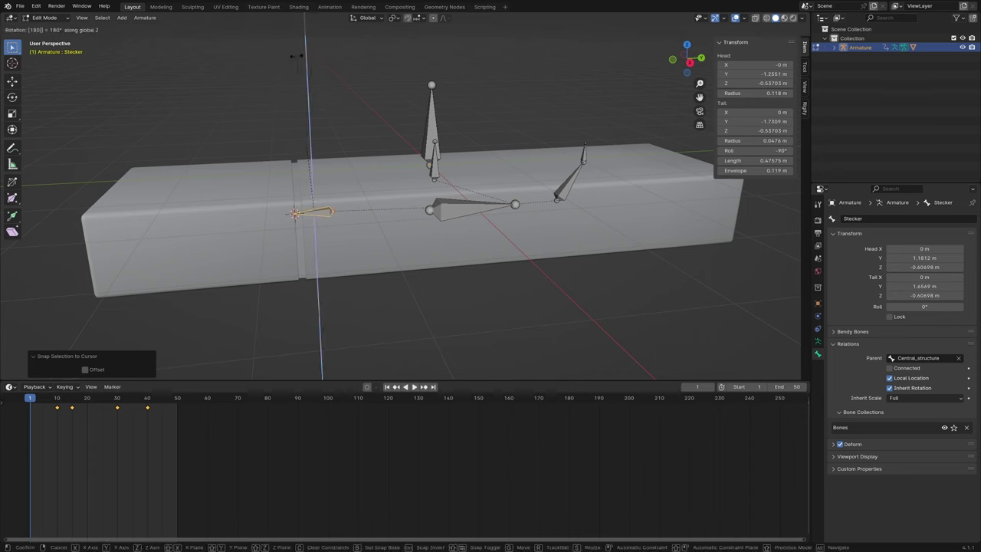
key("Return")
left_click(145, 17)
mouse_move(176, 39)
left_click(297, 58)
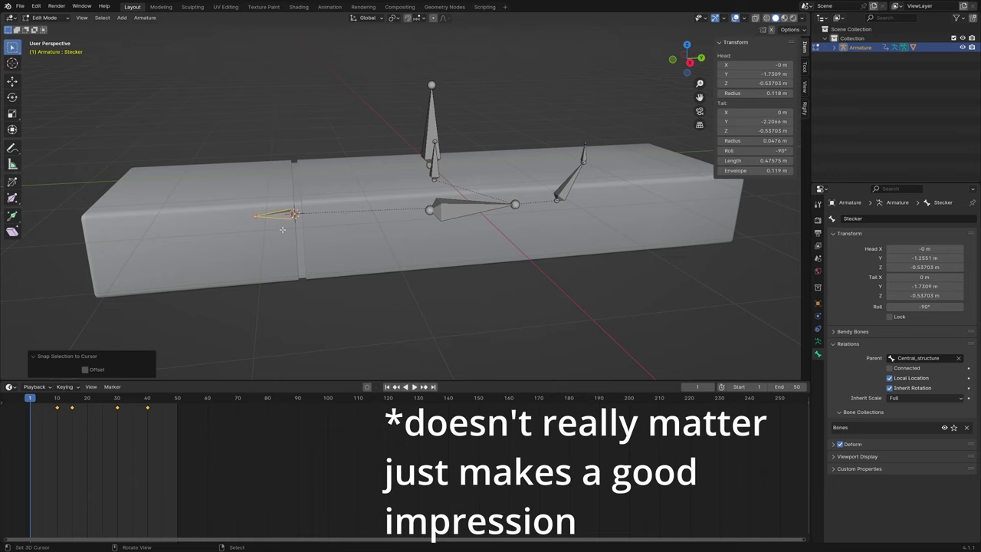
key("Tab")
middle_click_drag(282, 229, 326, 184)
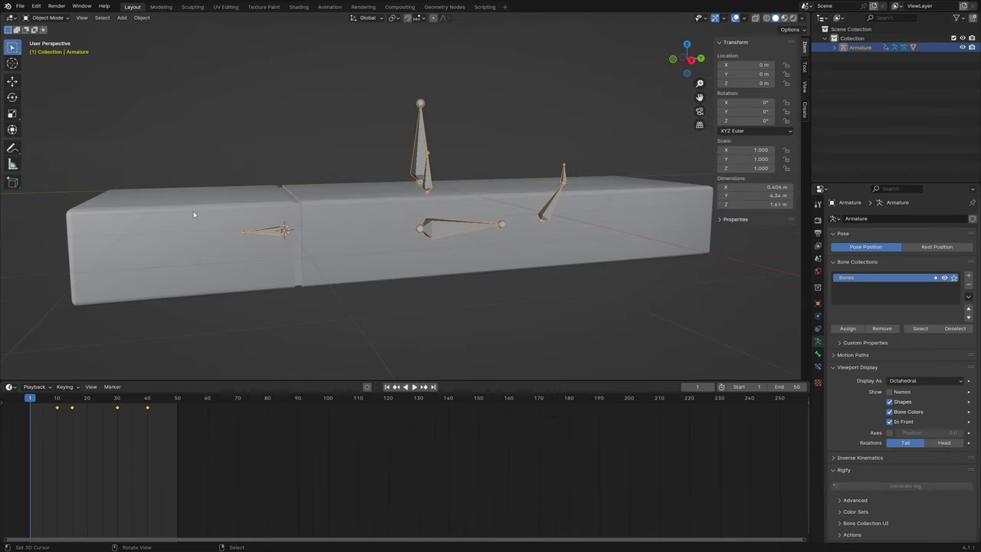
Add a vertex group named Stecker on USB_Stick holding the selected plug faces, then exit edit mode.
left_click(194, 214)
key("Tab")
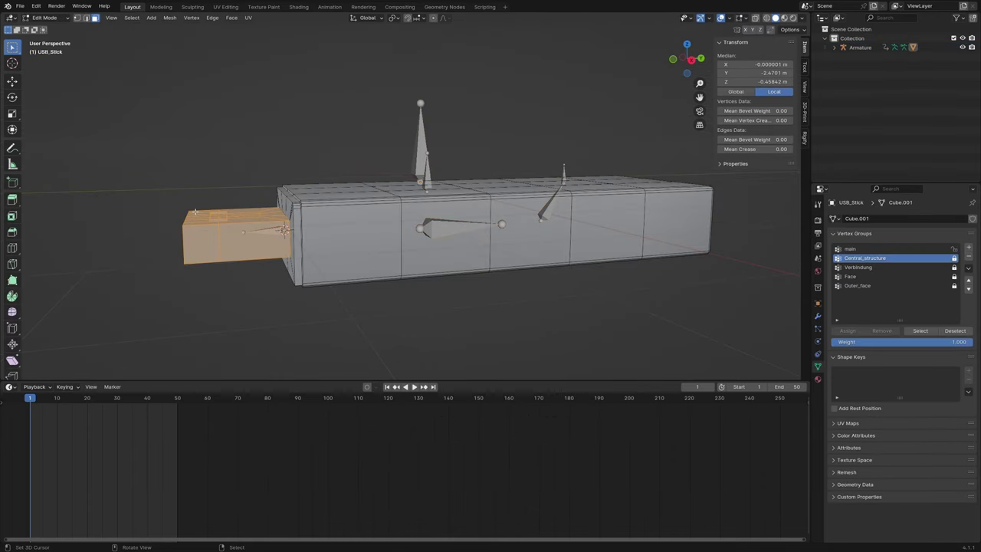
middle_click_drag(192, 198, 217, 188)
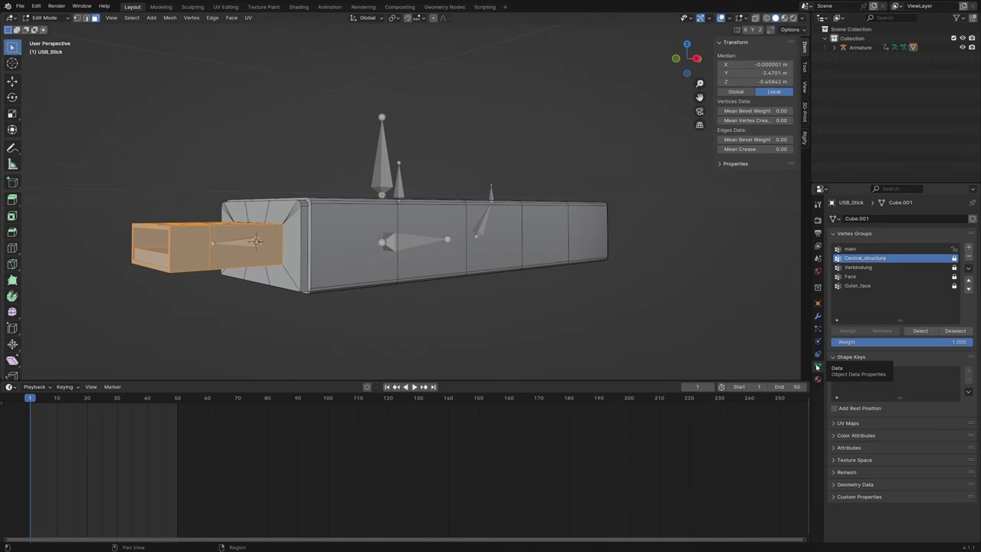
left_click(969, 249)
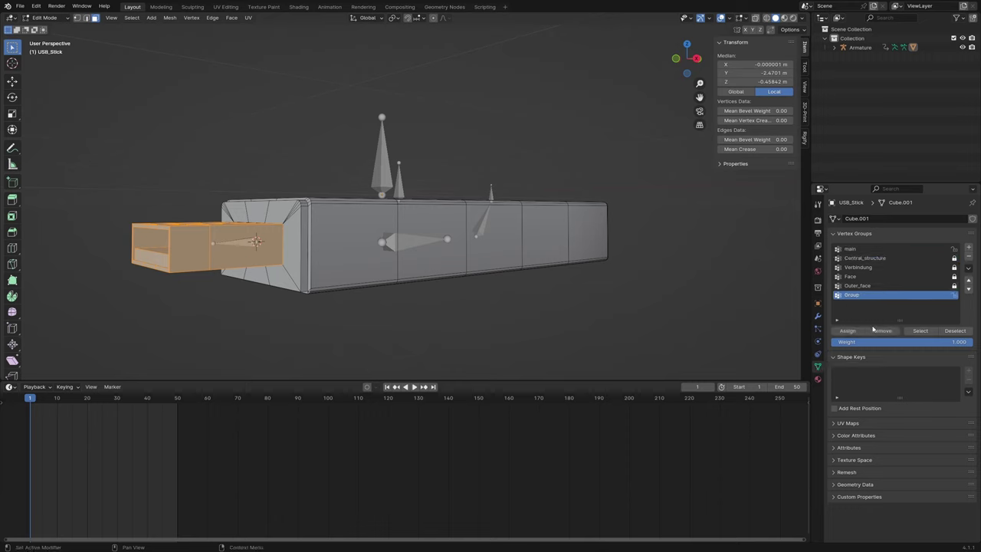
double_click(863, 294)
type("Stecker")
middle_click_drag(361, 122, 319, 123)
key("Tab")
scroll(319, 123, "up", 2)
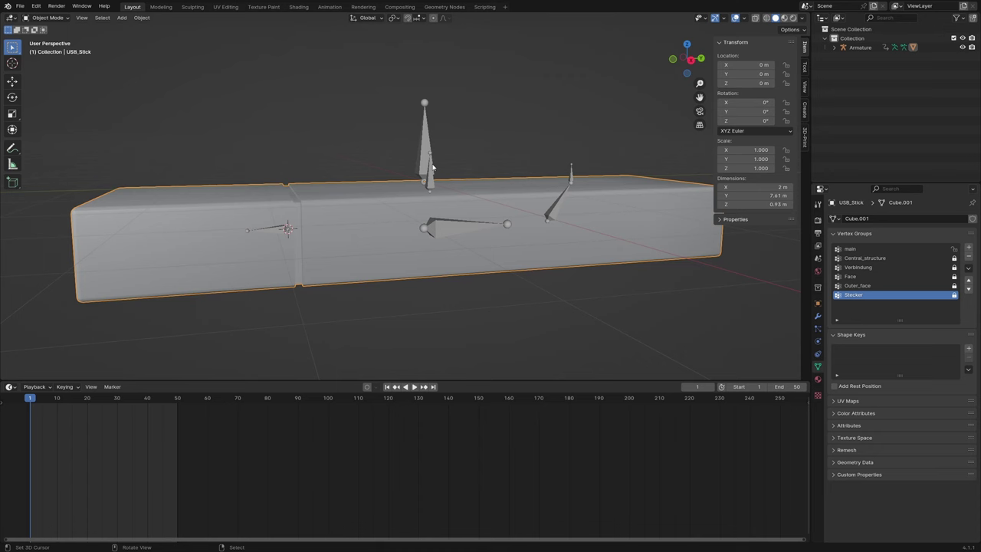
Put the armature in Pose Mode, test-move the Stecker bone to check the plug follows, then cancel the move.
left_click(860, 47)
left_click(45, 17)
left_click(47, 37)
key("Tab")
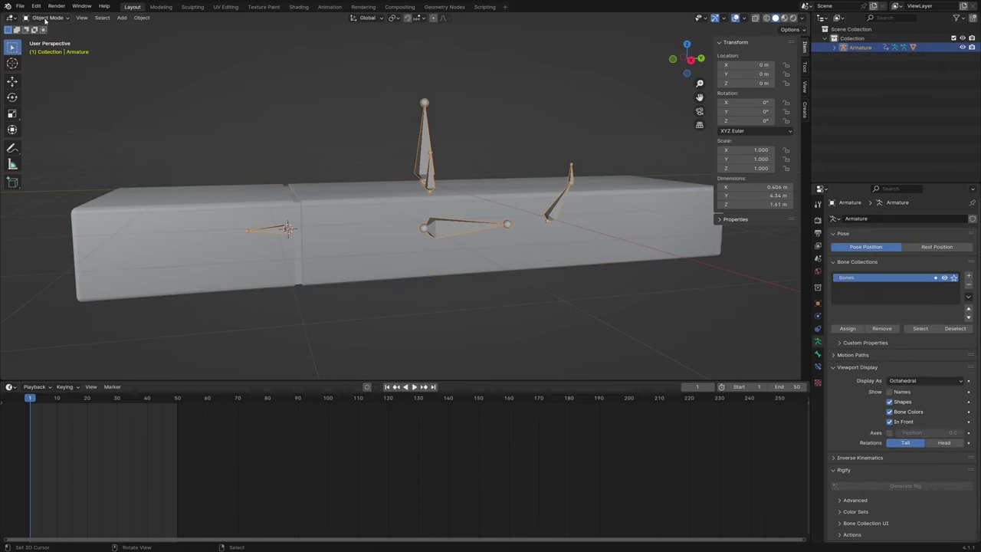
left_click(45, 18)
left_click(46, 47)
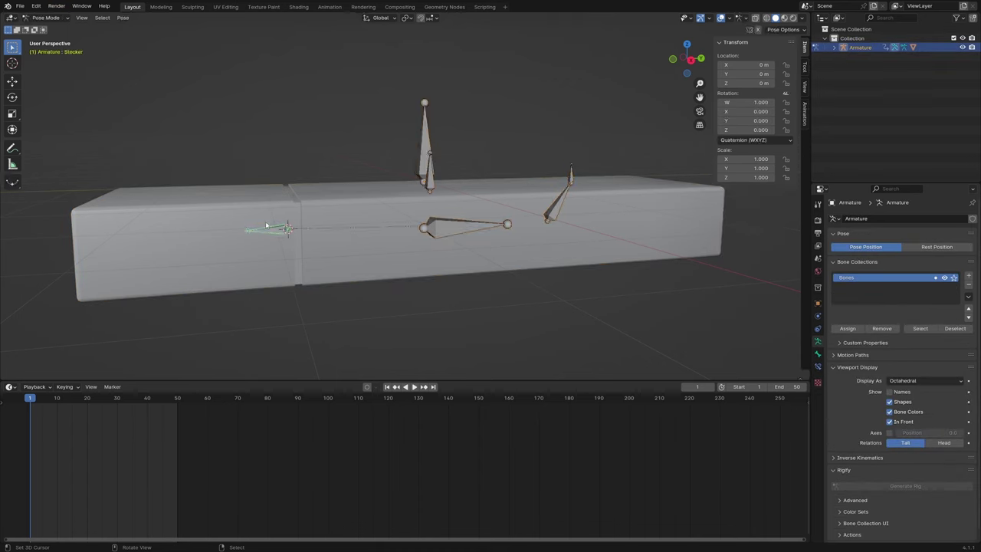
key("g")
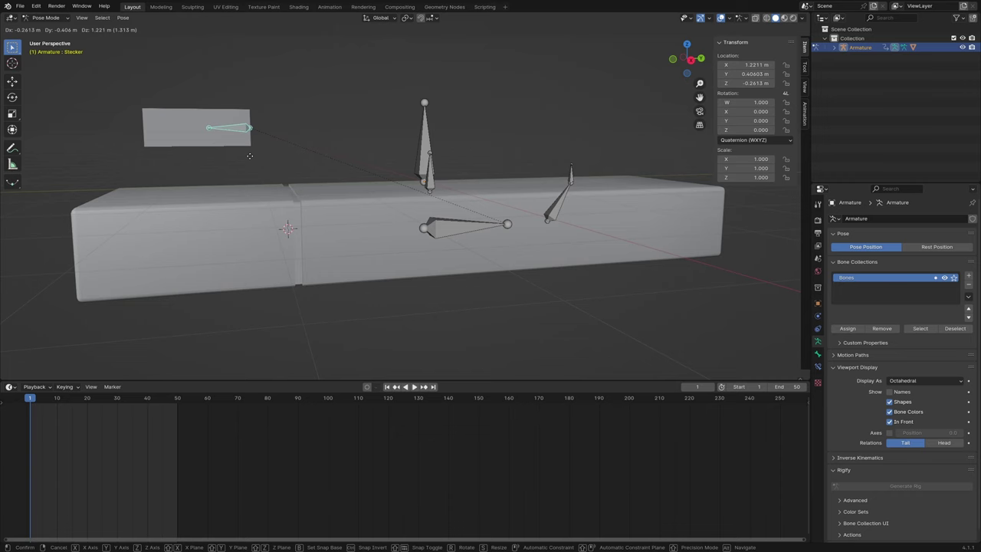
key("Escape")
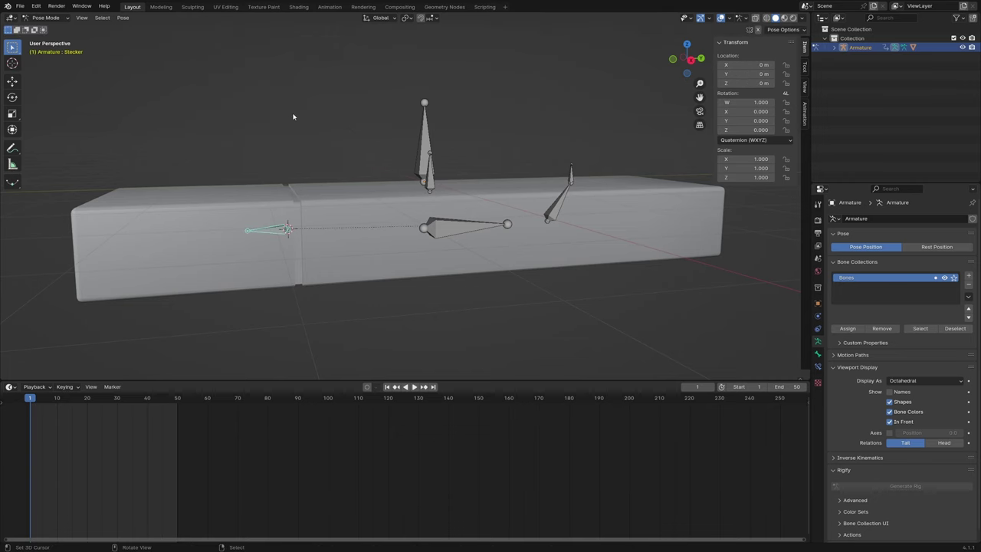
middle_click_drag(284, 115, 293, 156)
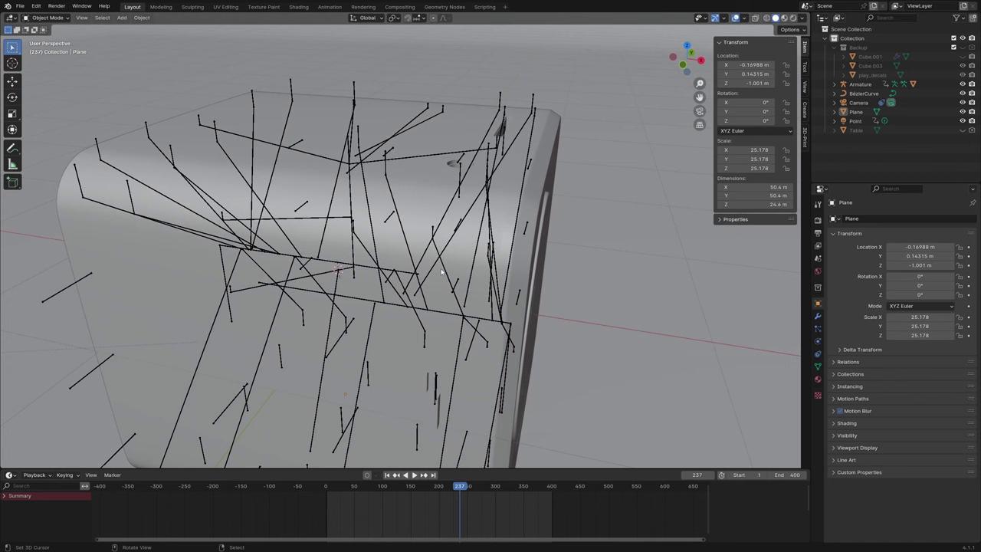
Select the Musicman hair and body and browse the body's Right_Leg and Left_Leg vertex groups.
left_click(396, 200)
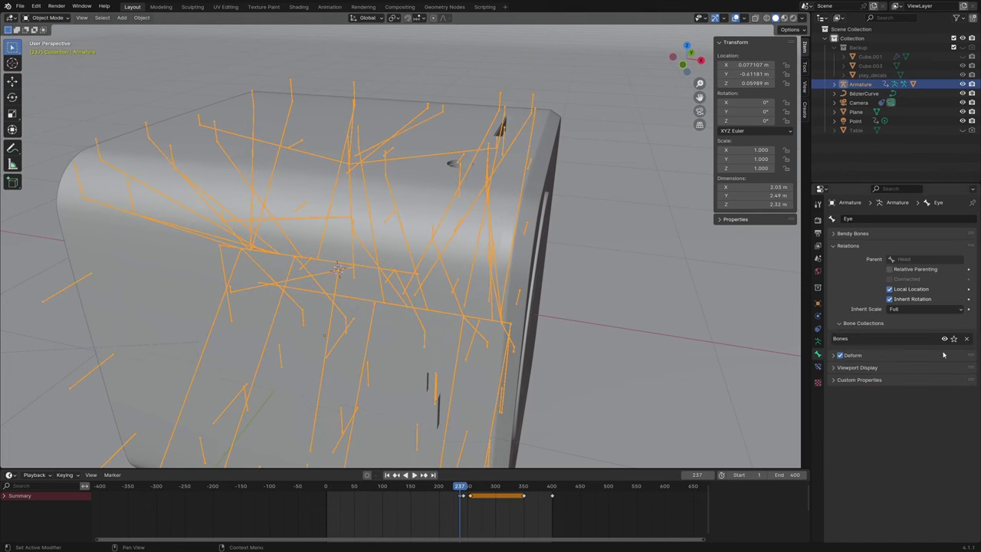
left_click(505, 207)
left_click(817, 367)
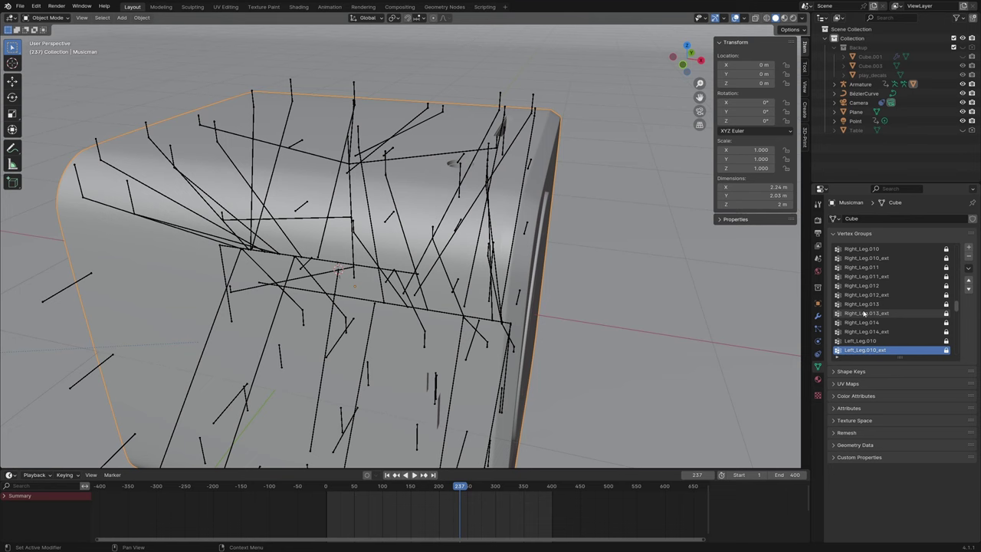
scroll(868, 313, "up", 5)
scroll(876, 318, "up", 4)
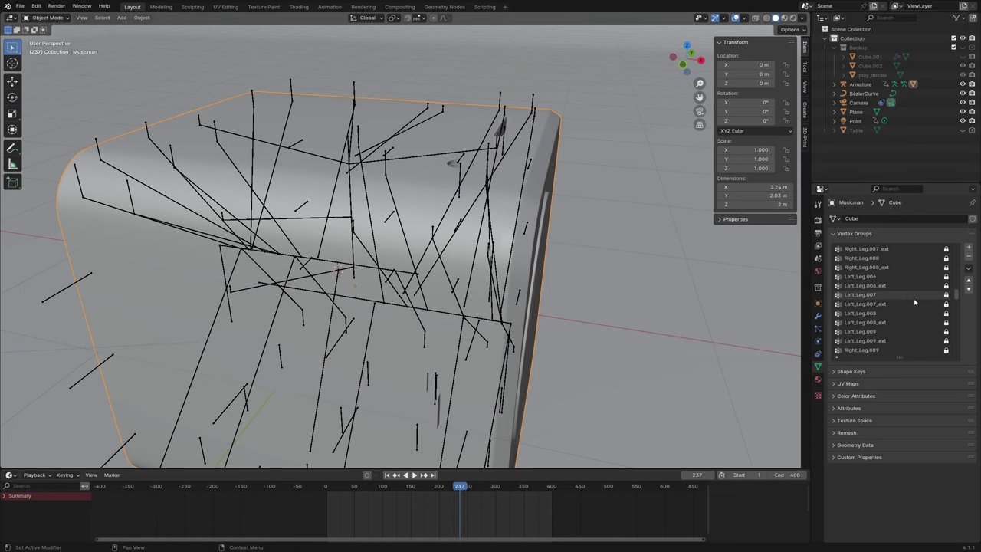